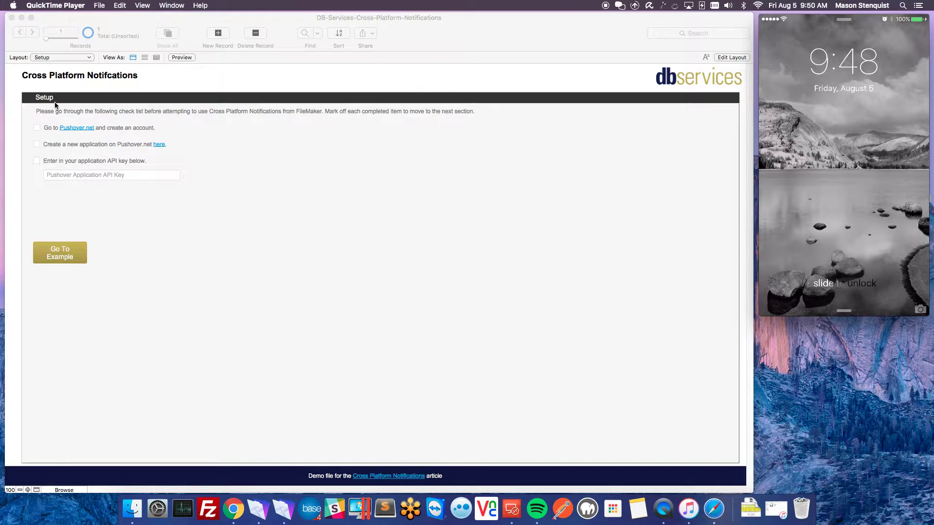
- Tick the 'Go to Pushover.net and create an account' item in the notifications file's checklist
{"action": "left_click", "coordinate": [75, 128]}
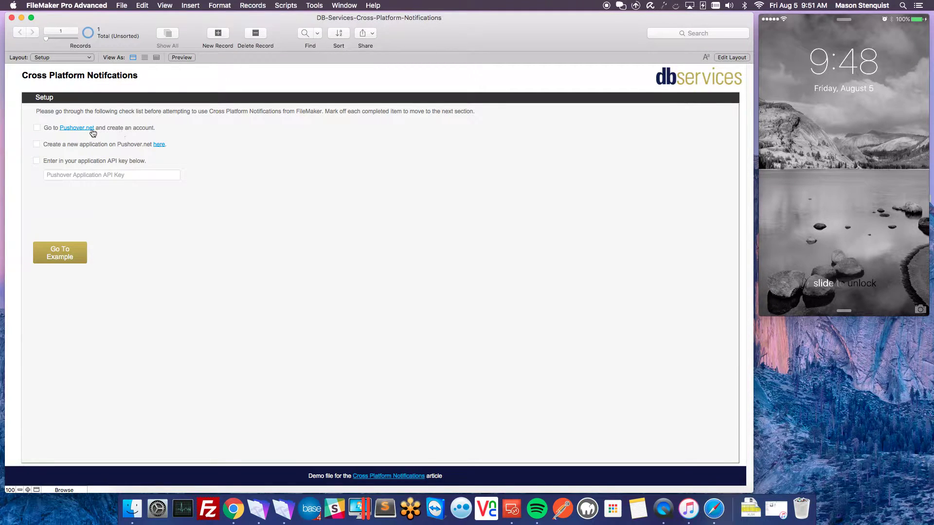
{"action": "left_click", "coordinate": [36, 129]}
- Open Pushover's new-application form and name the application 'Demo App'
{"action": "left_click", "coordinate": [159, 145]}
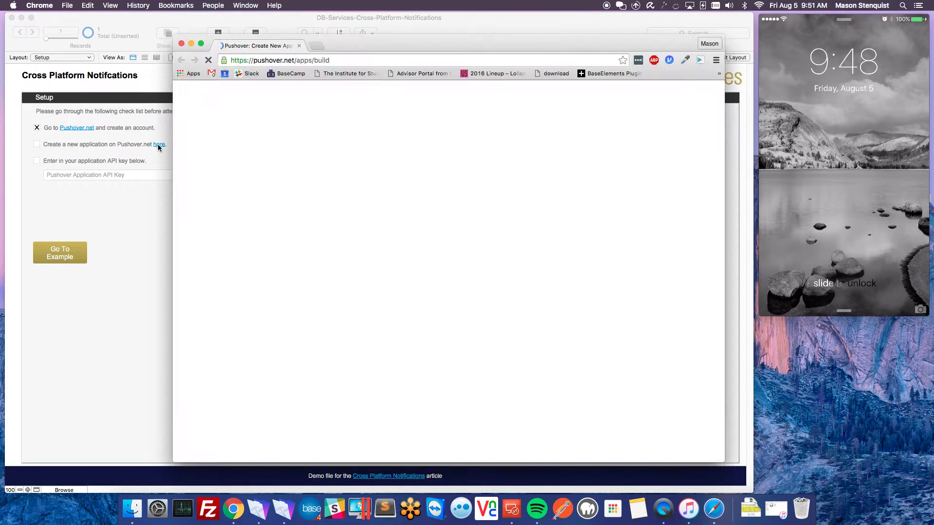
{"action": "left_click", "coordinate": [322, 216]}
{"action": "type", "text": "Demo App"}
{"action": "key", "text": "Tab"}
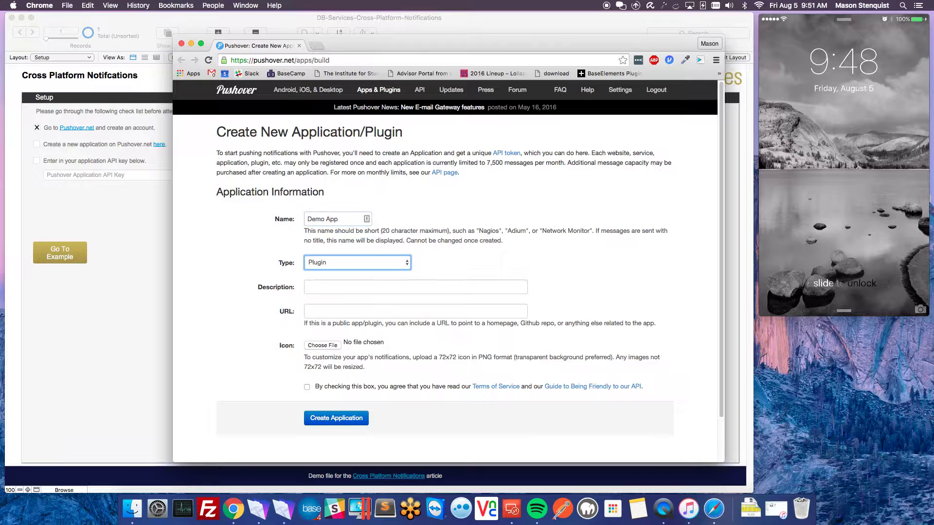
{"action": "key", "text": "Tab"}
{"action": "key", "text": "Tab"}
{"action": "key", "text": "Tab"}
- Attach DB-logo.png as the icon, accept the terms, create the app and select its API token
{"action": "key", "text": "space"}
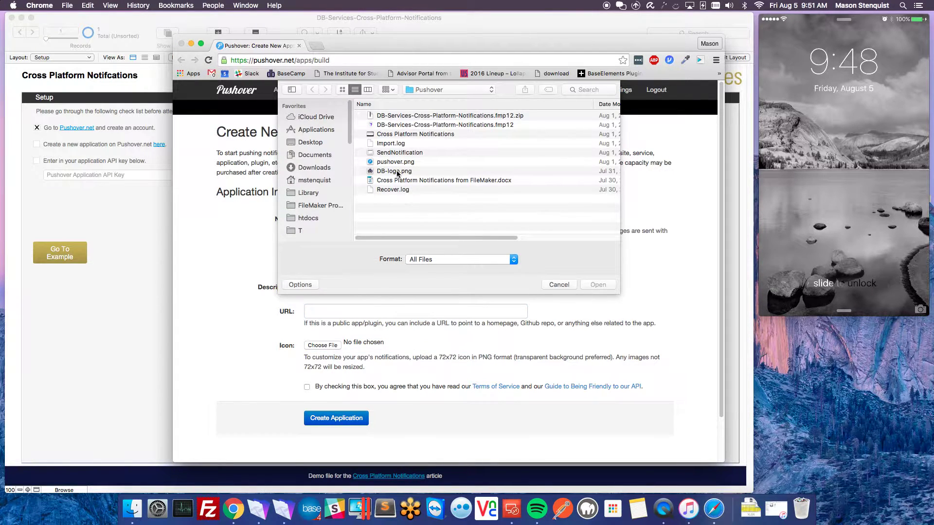
{"action": "left_click", "coordinate": [398, 171]}
{"action": "left_click", "coordinate": [591, 287]}
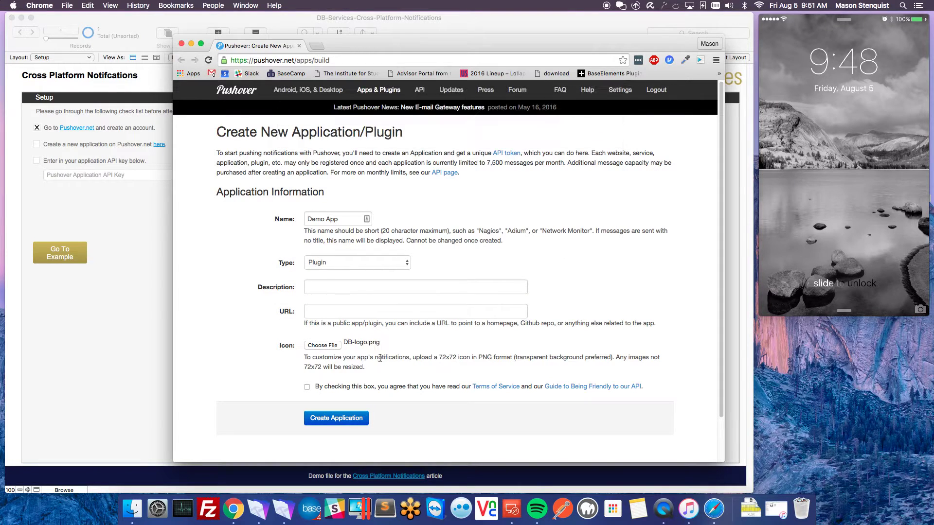
{"action": "left_click", "coordinate": [307, 387]}
{"action": "left_click", "coordinate": [325, 421]}
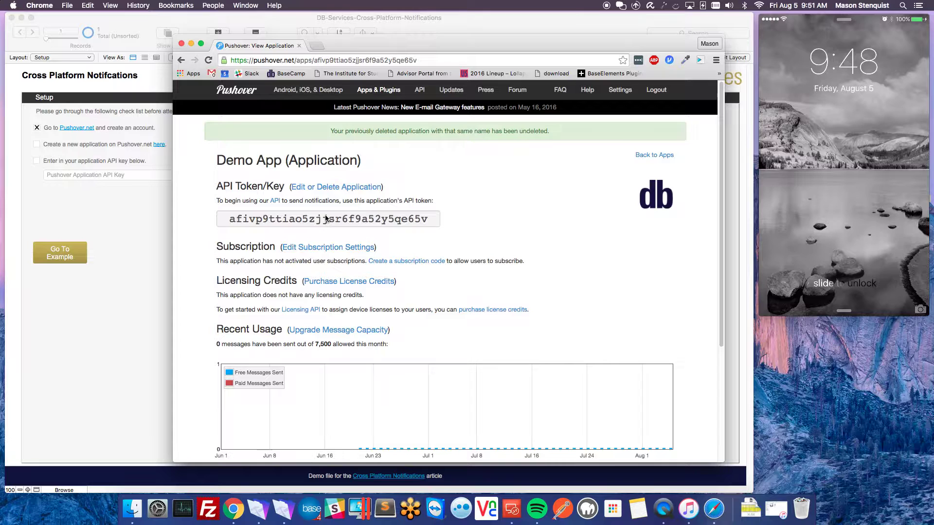
{"action": "left_click", "coordinate": [305, 214]}
{"action": "key", "text": "super+c"}
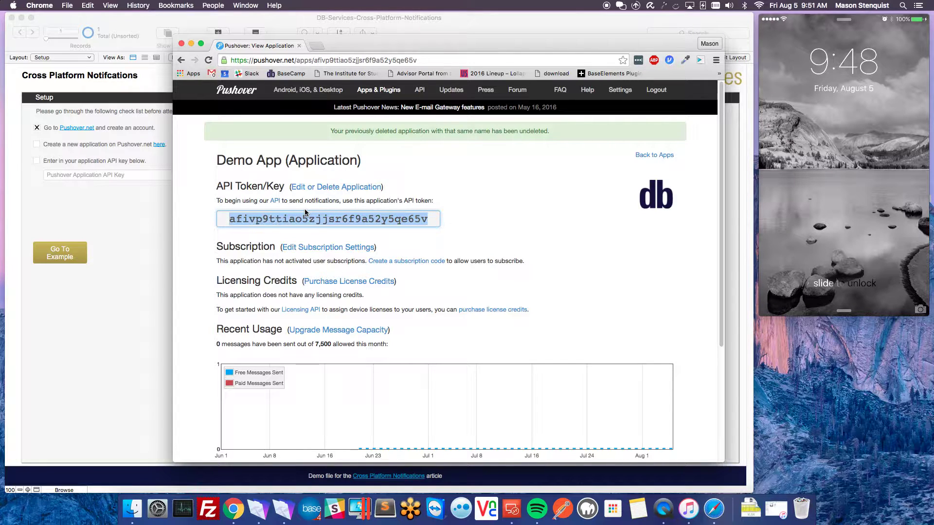
{"action": "left_click", "coordinate": [35, 149]}
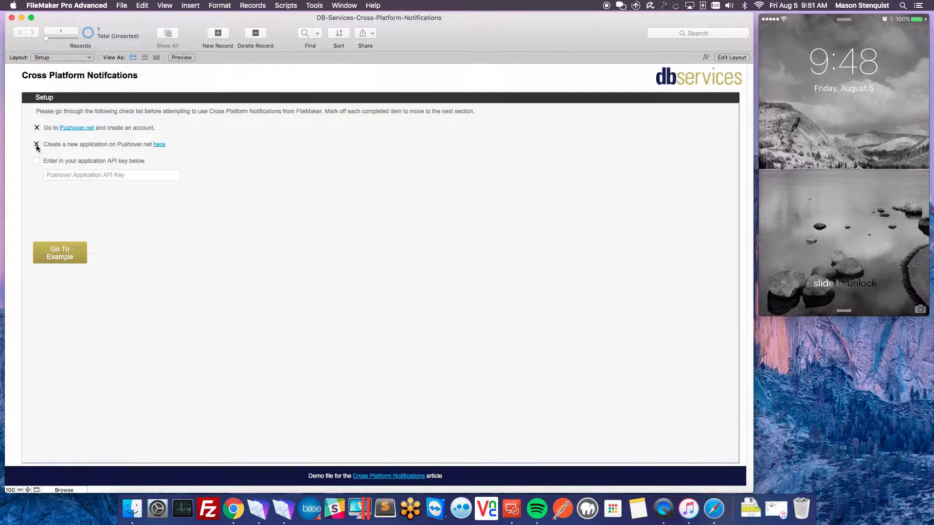
- Paste the Pushover API token into the API Key field and finish the setup checklist
{"action": "left_click", "coordinate": [63, 178]}
{"action": "key", "text": "super+v"}
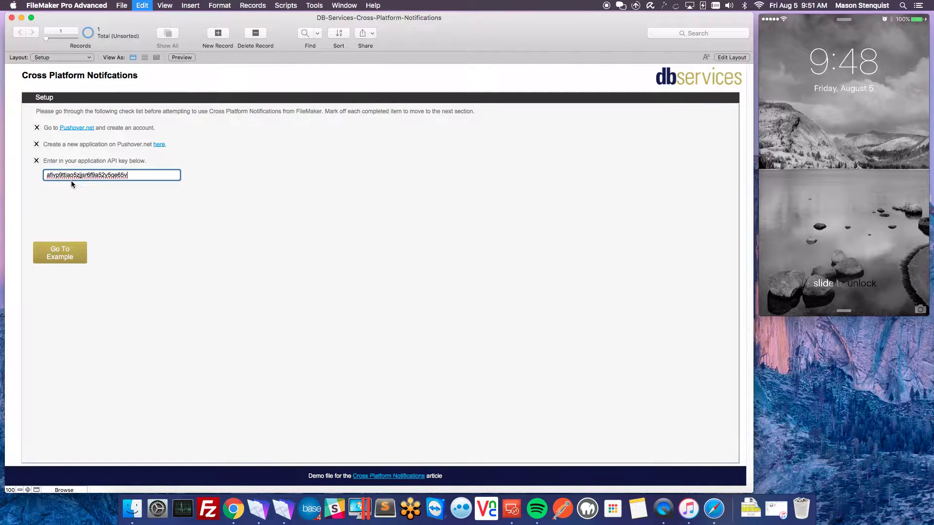
{"action": "left_click", "coordinate": [71, 233]}
{"action": "left_click", "coordinate": [59, 253]}
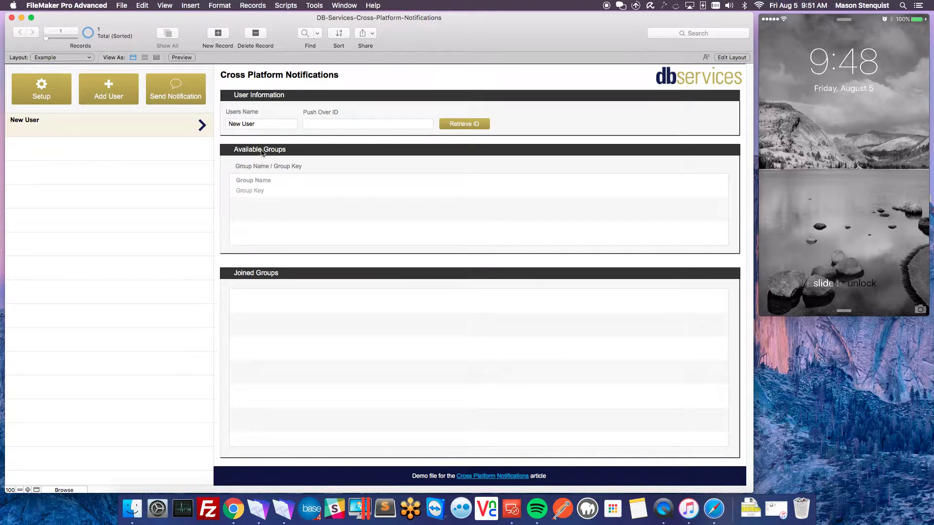
- Rename the first user record from 'New User' to the owner's first name
{"action": "left_click", "coordinate": [279, 126]}
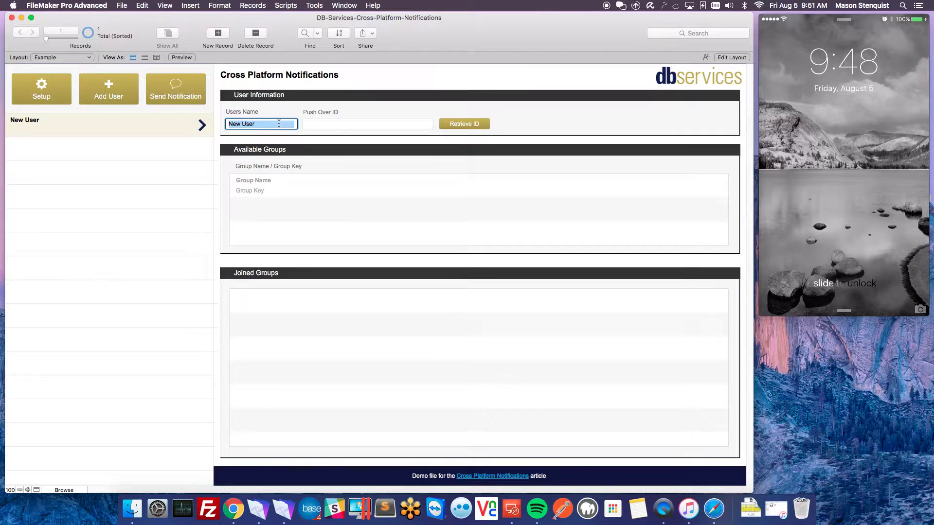
{"action": "type", "text": "Mason"}
{"action": "key", "text": "Tab"}
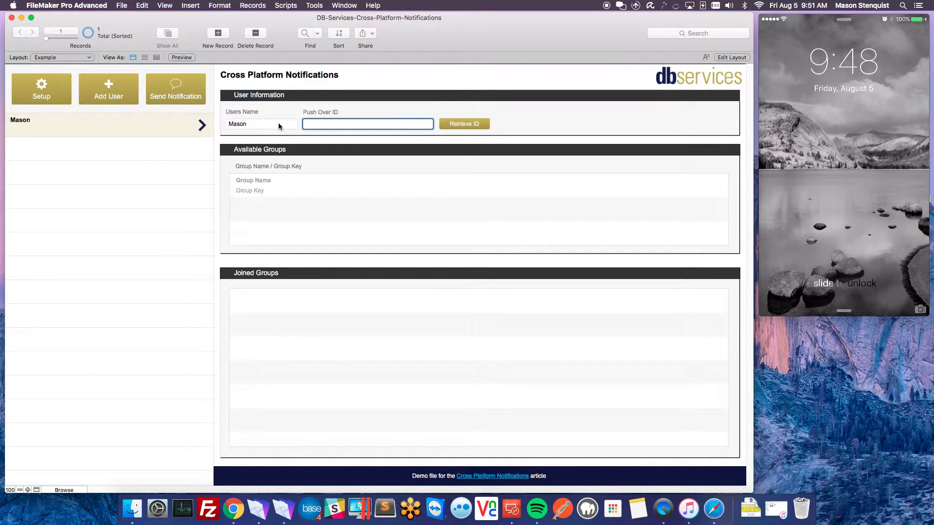
{"action": "left_click", "coordinate": [571, 124]}
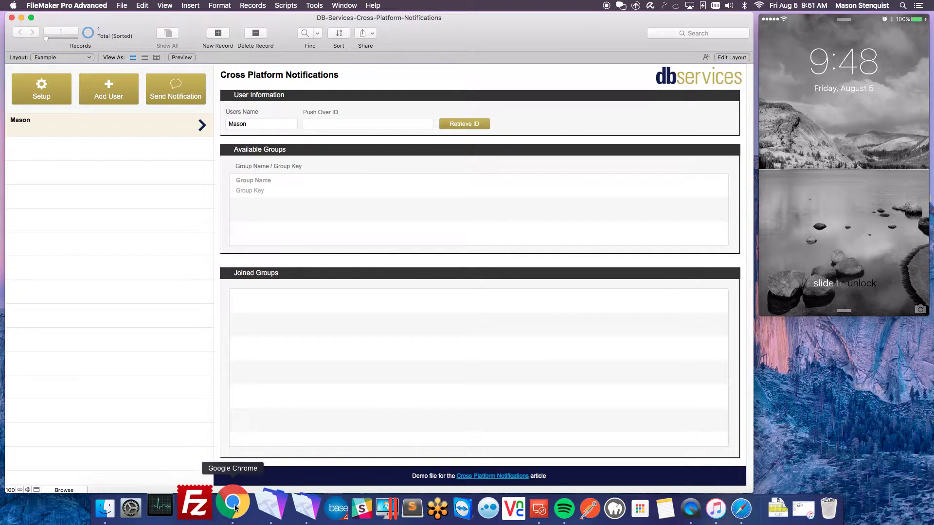
- Retrieve the first user's Push Over ID by logging in with the Pushover e-mail and password
{"action": "left_click", "coordinate": [233, 509]}
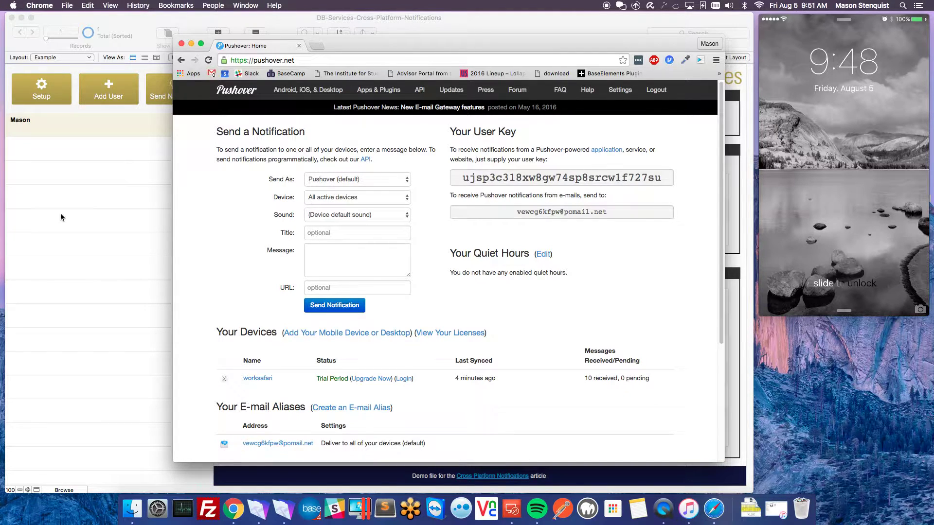
{"action": "left_click", "coordinate": [99, 202]}
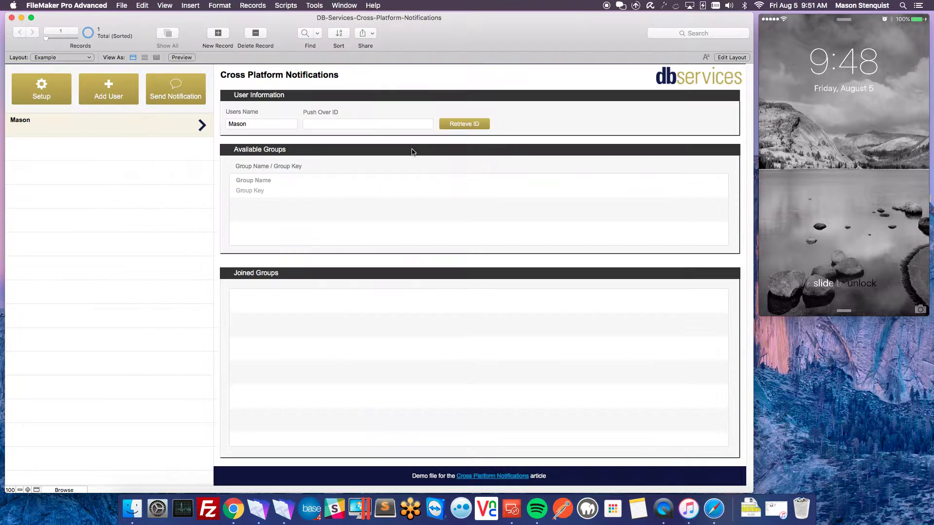
{"action": "left_click", "coordinate": [463, 125]}
{"action": "key", "text": "Tab"}
{"action": "type", "text": "••"}
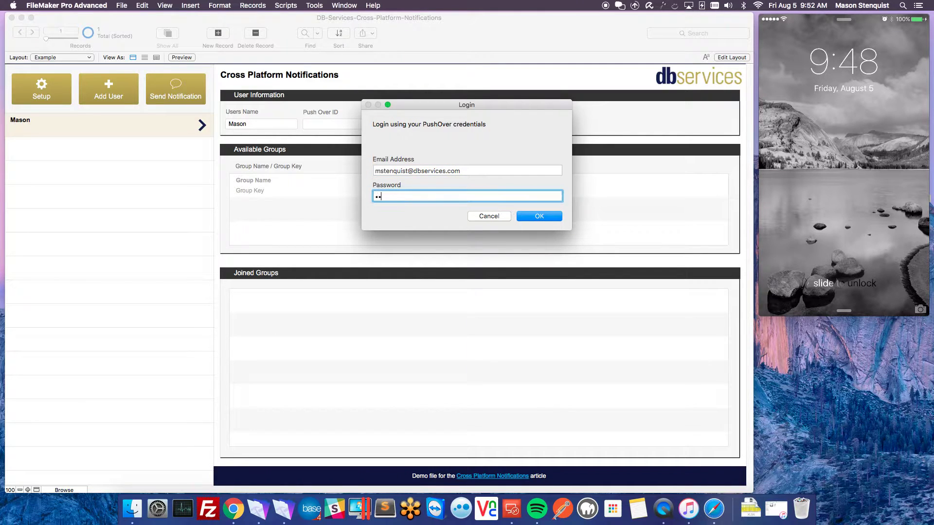
{"action": "type", "text": "•••••"}
{"action": "key", "text": "Return"}
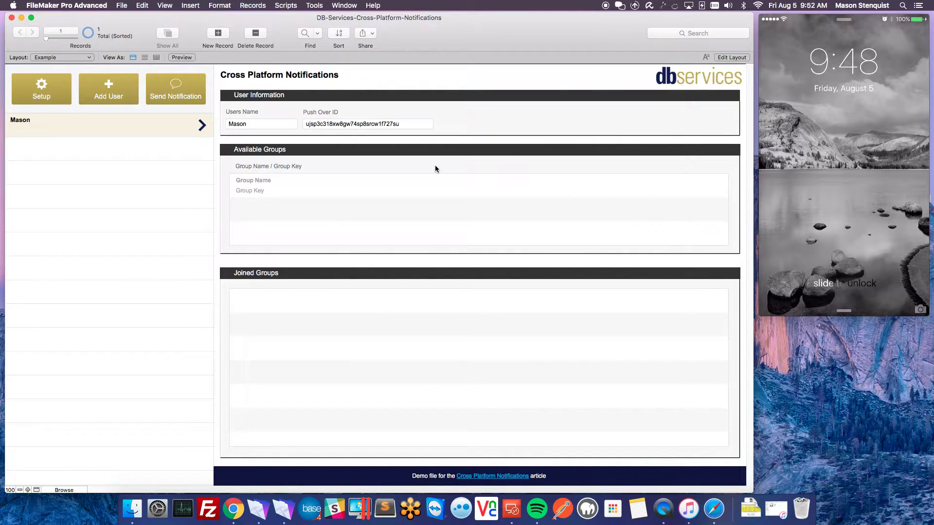
- Add a second user record named for the user's phone
{"action": "left_click", "coordinate": [225, 505]}
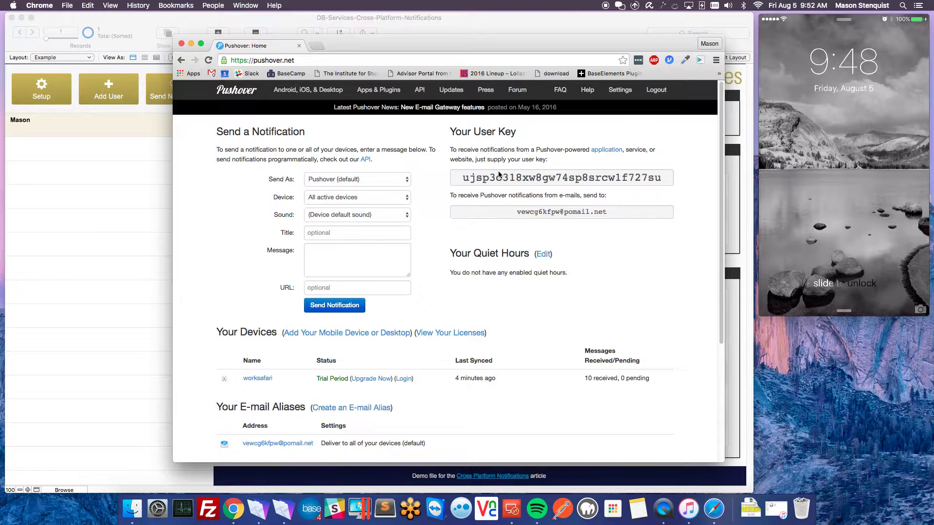
{"action": "left_click", "coordinate": [131, 226]}
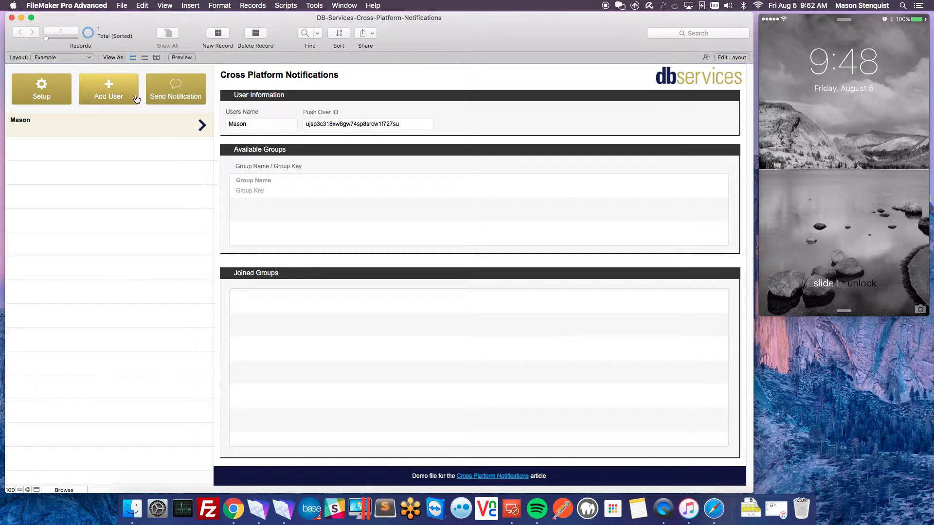
{"action": "left_click", "coordinate": [113, 97]}
{"action": "left_click", "coordinate": [254, 125]}
{"action": "type", "text": "M"}
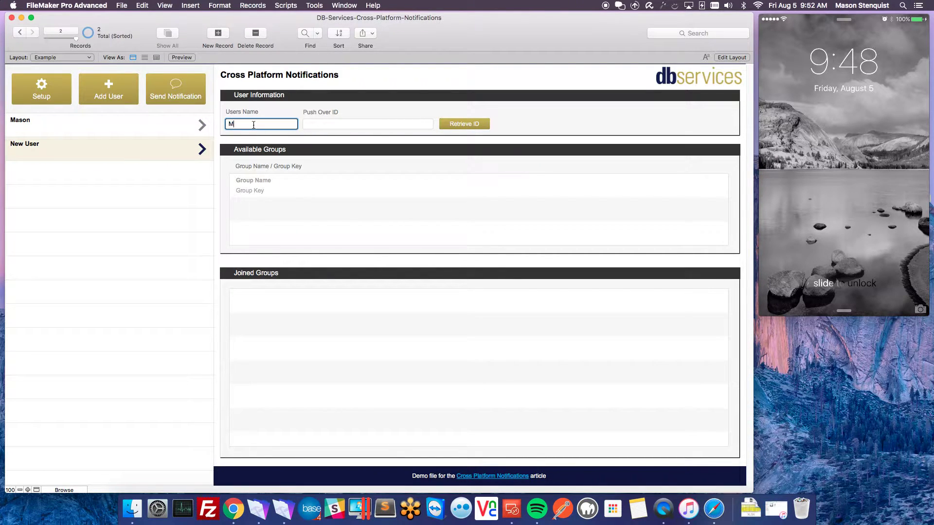
{"action": "type", "text": "ason Phone"}
{"action": "key", "text": "Tab"}
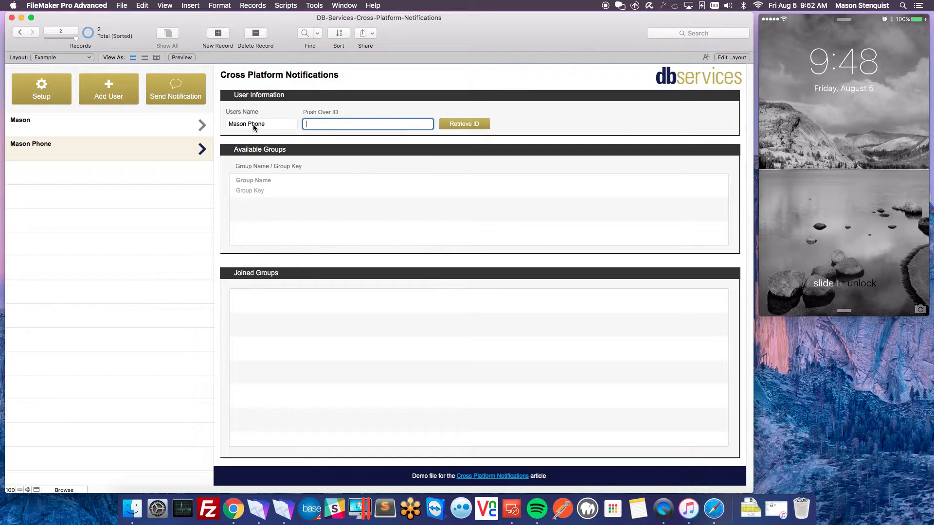
- Retrieve the phone user's Push Over ID using its Pushover e-mail and password
{"action": "left_click", "coordinate": [478, 126]}
{"action": "key", "text": "Tab"}
{"action": "type", "text": "•••••••••"}
{"action": "left_click", "coordinate": [519, 217]}
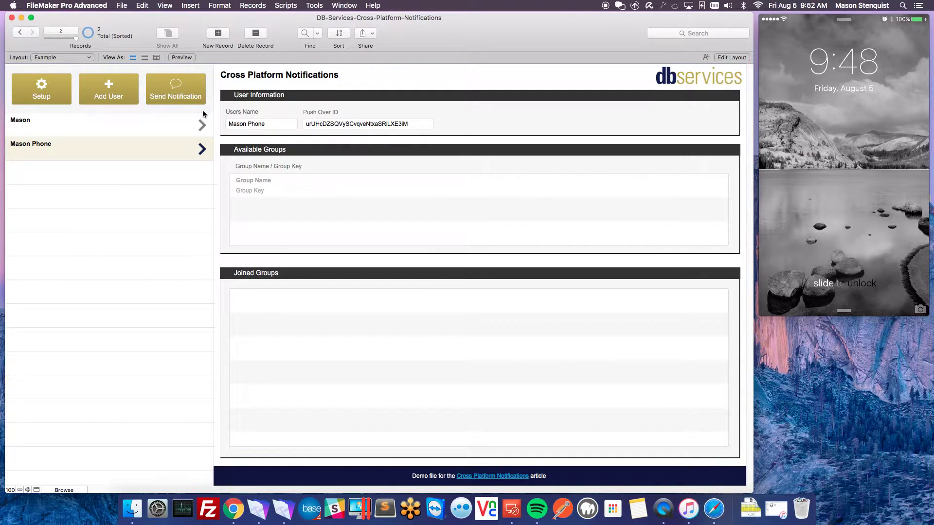
- Send the Demo 'Hello world' notification to the first user and open it in Pushover's web client
{"action": "left_click", "coordinate": [183, 95]}
{"action": "left_click", "coordinate": [304, 161]}
{"action": "left_click", "coordinate": [235, 159]}
{"action": "left_click", "coordinate": [302, 160]}
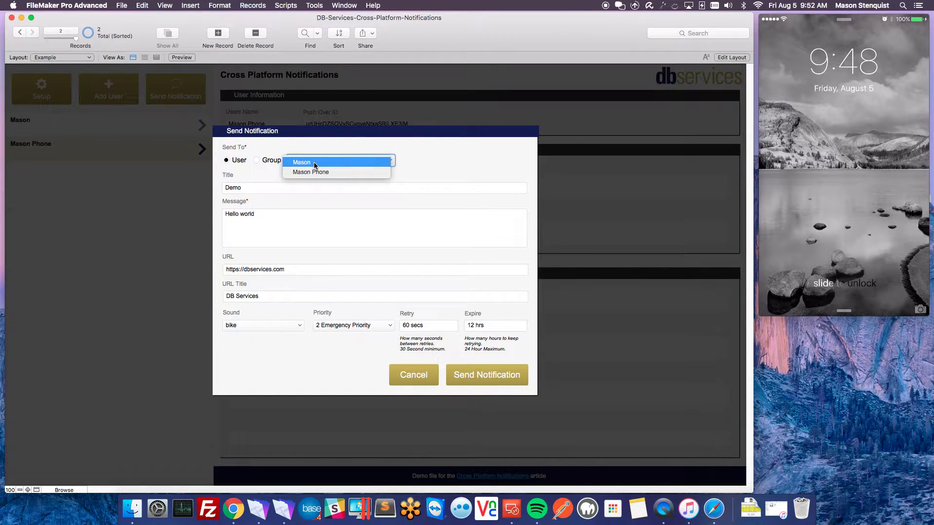
{"action": "left_click", "coordinate": [314, 162]}
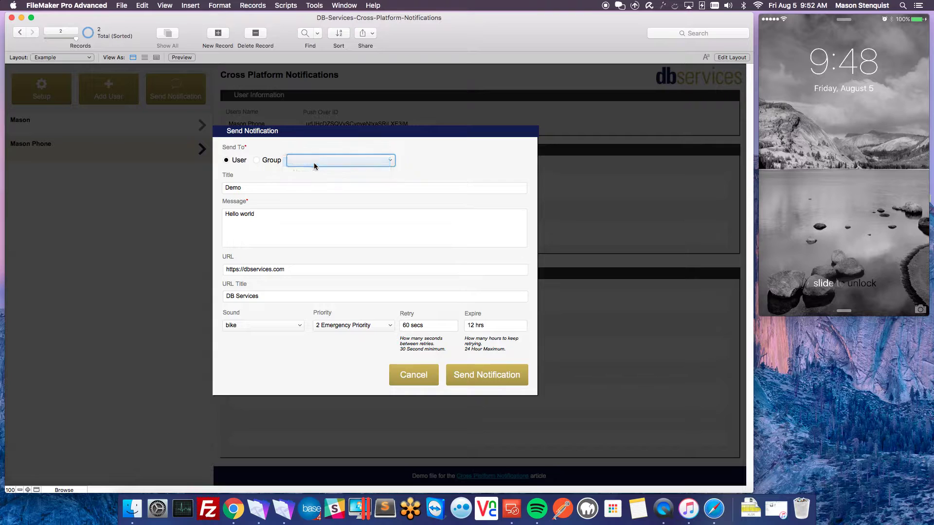
{"action": "left_click", "coordinate": [474, 384]}
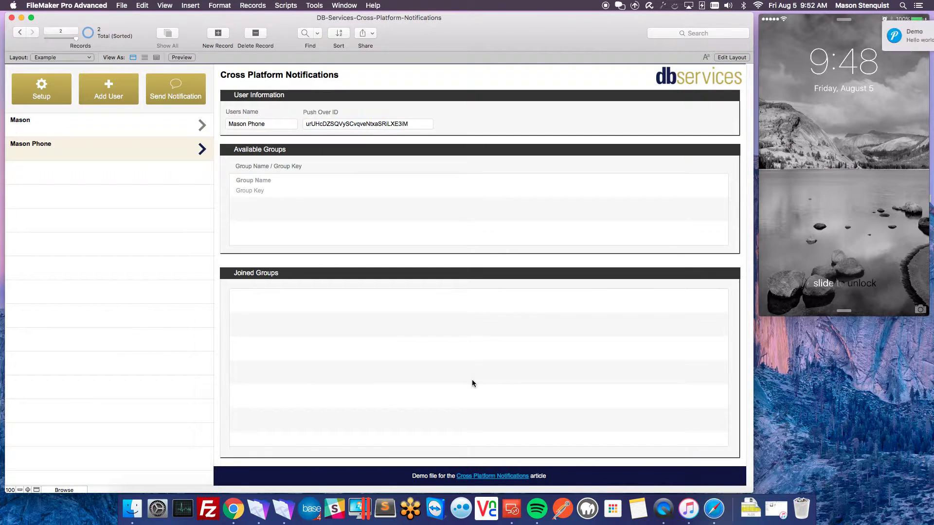
{"action": "left_click", "coordinate": [805, 40]}
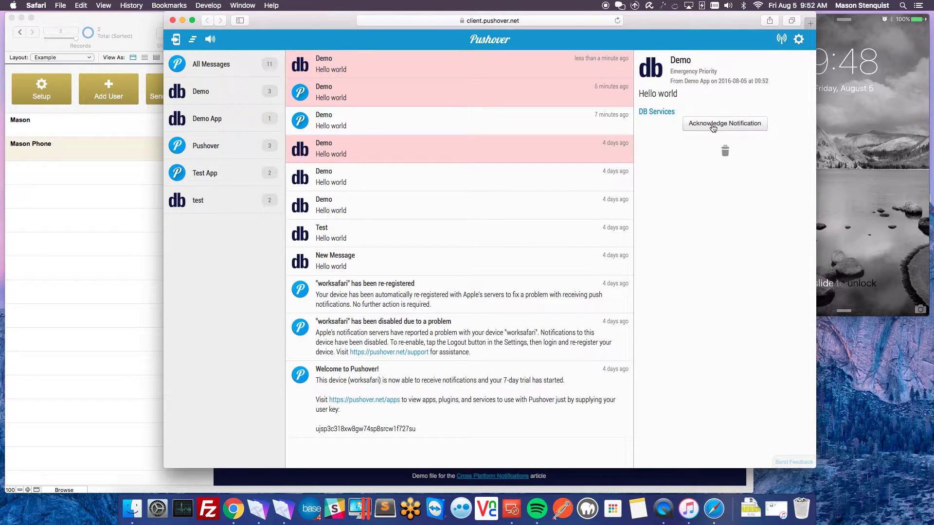
- Acknowledge the emergency Demo notification in the Safari Pushover client
{"action": "left_click_drag", "start_coordinate": [321, 20], "coordinate": [519, 62]}
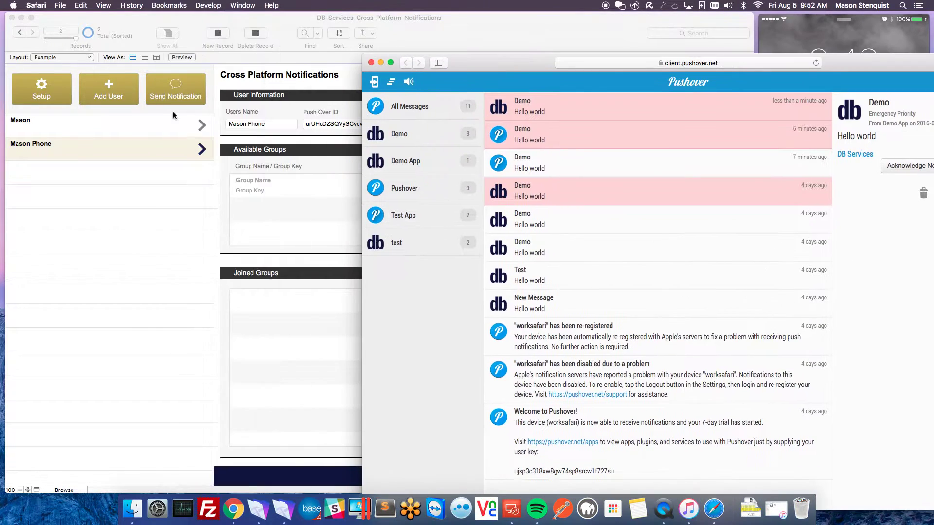
{"action": "left_click", "coordinate": [292, 78]}
{"action": "left_click", "coordinate": [168, 95]}
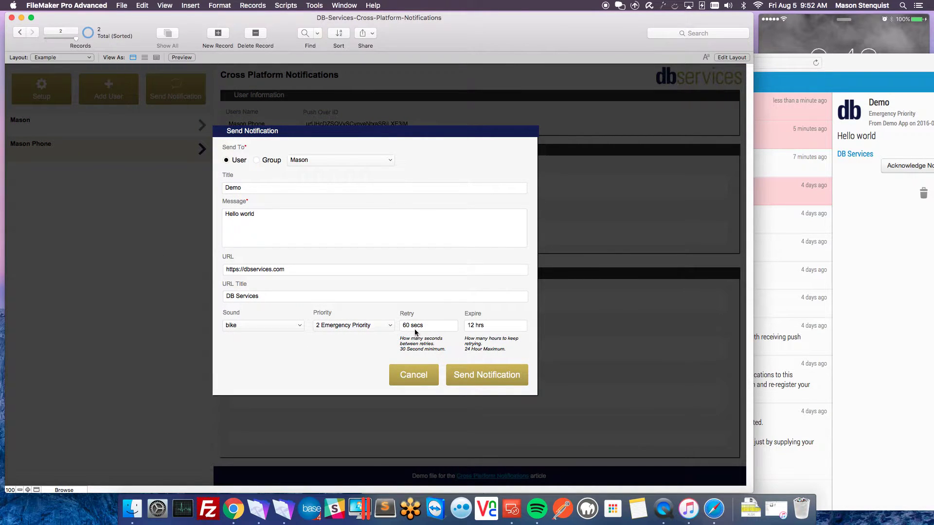
{"action": "left_click_drag", "start_coordinate": [826, 65], "coordinate": [515, 42]}
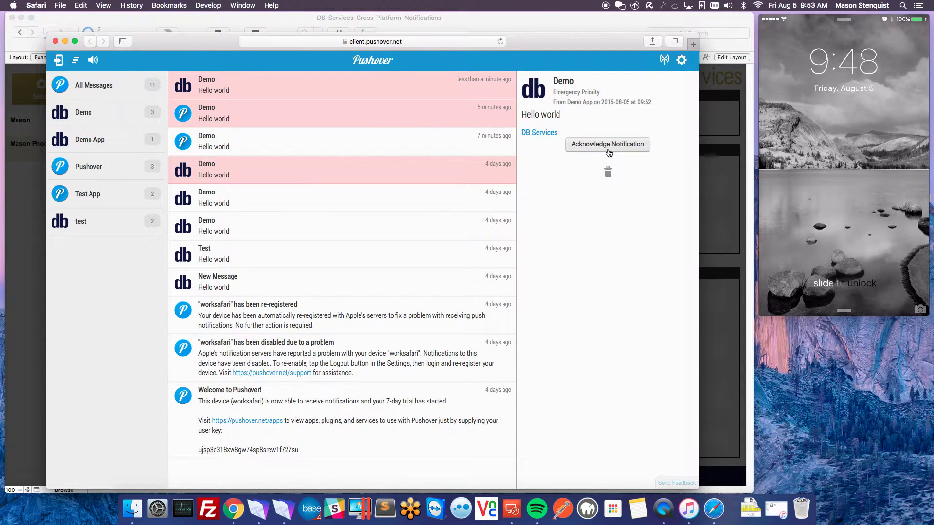
{"action": "left_click", "coordinate": [609, 153]}
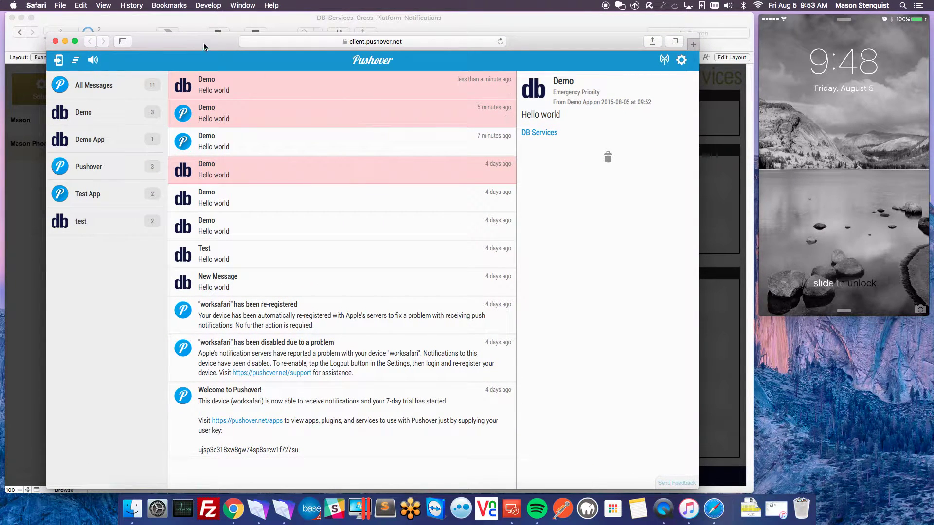
- Close the Pushover web client, cancel FileMaker's Send Notification form, and switch to Chrome
{"action": "left_click_drag", "start_coordinate": [177, 37], "coordinate": [264, 28]}
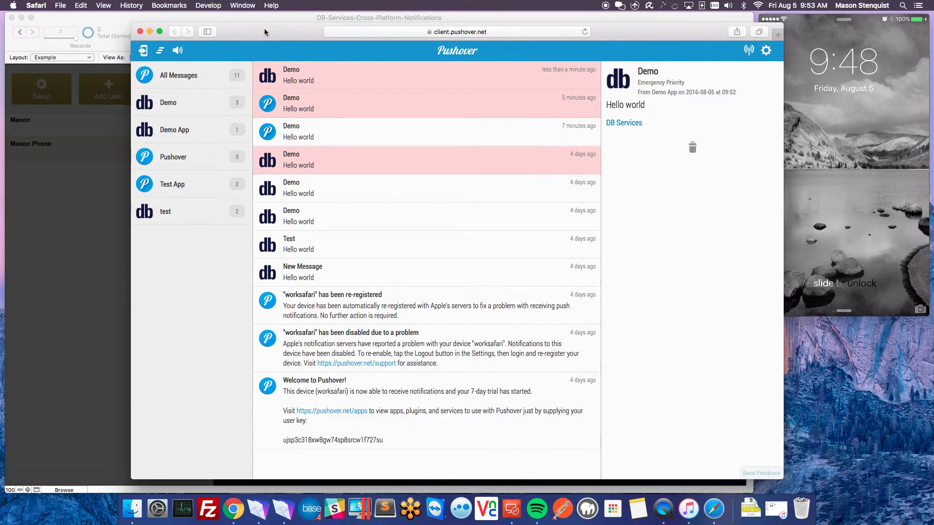
{"action": "left_click", "coordinate": [140, 31]}
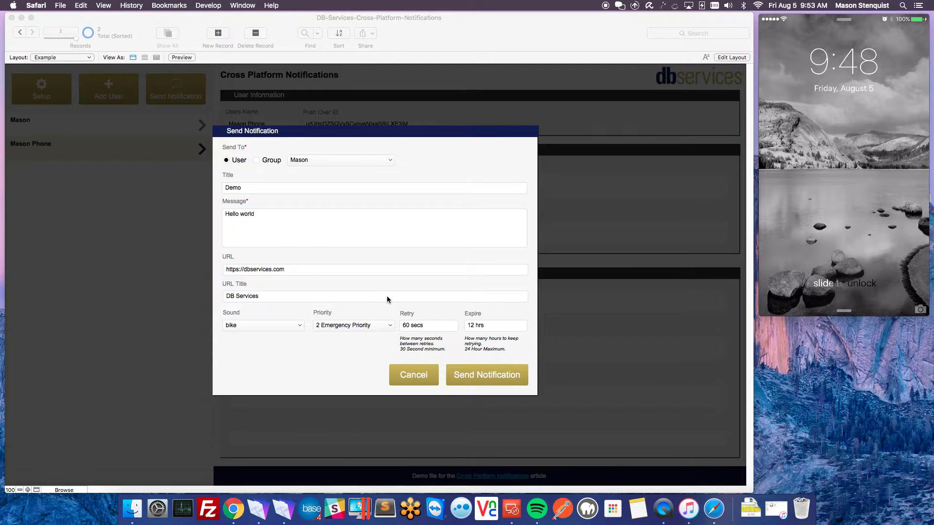
{"action": "left_click", "coordinate": [421, 381]}
{"action": "left_click", "coordinate": [414, 382]}
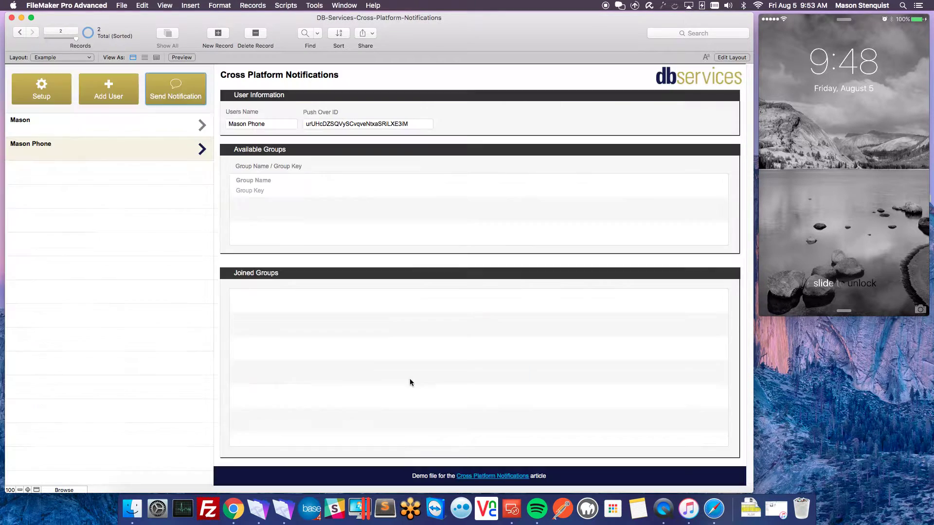
{"action": "left_click", "coordinate": [234, 509]}
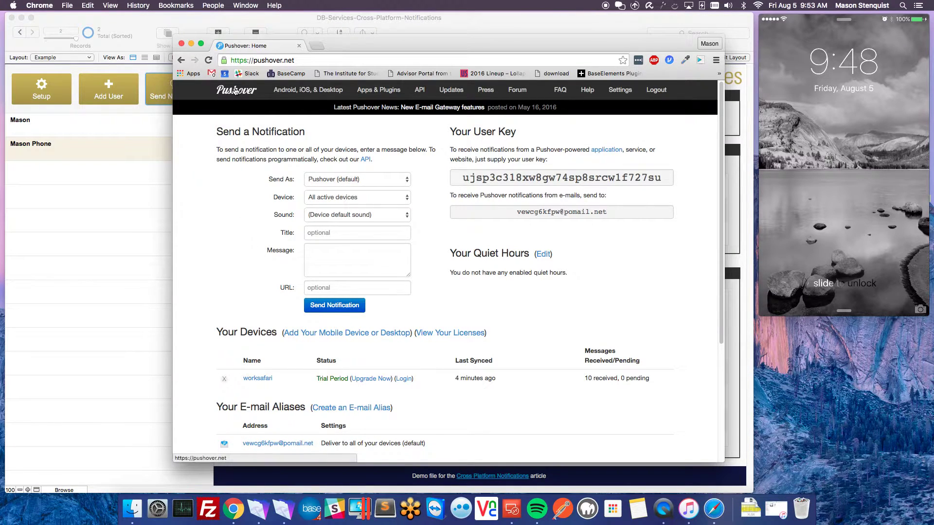
- Start a new Pushover delivery group, first trying the name 'Test Group'
{"action": "scroll", "coordinate": [259, 285], "scroll_direction": "down", "scroll_amount": 5}
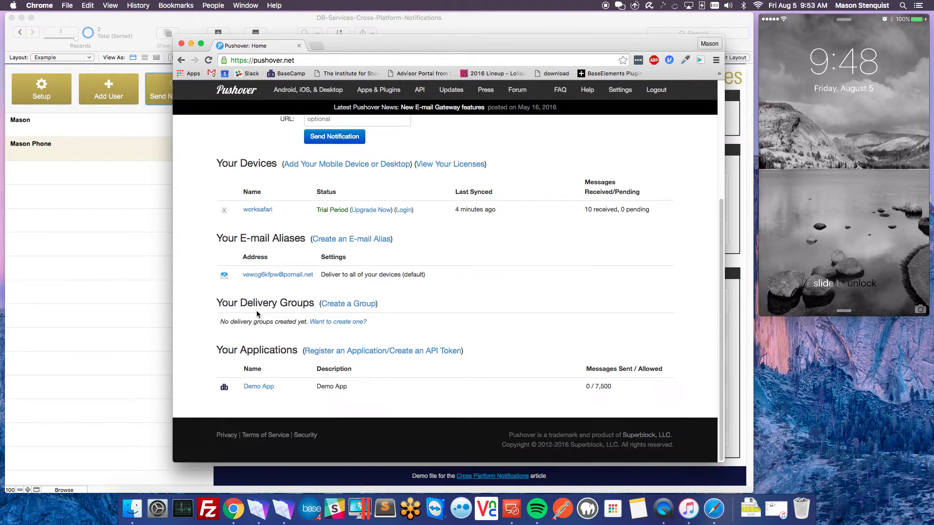
{"action": "left_click", "coordinate": [341, 310]}
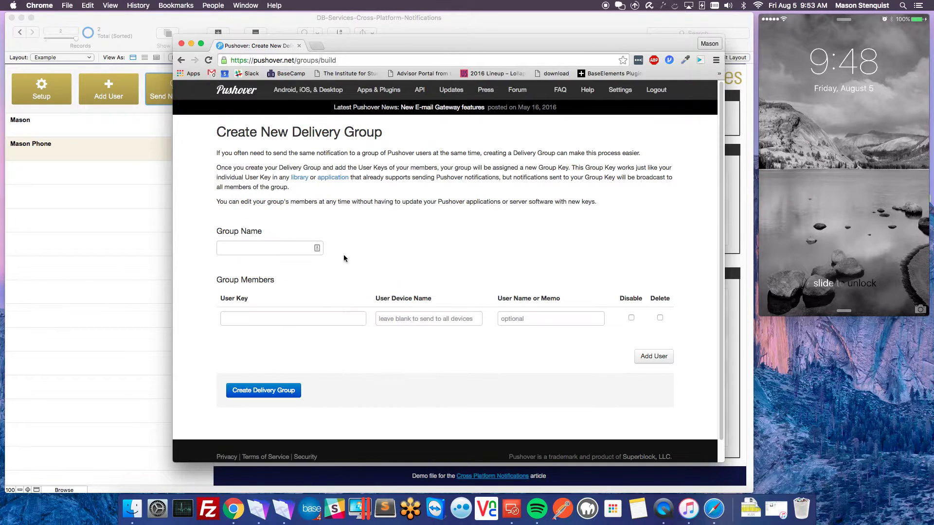
{"action": "left_click", "coordinate": [256, 247]}
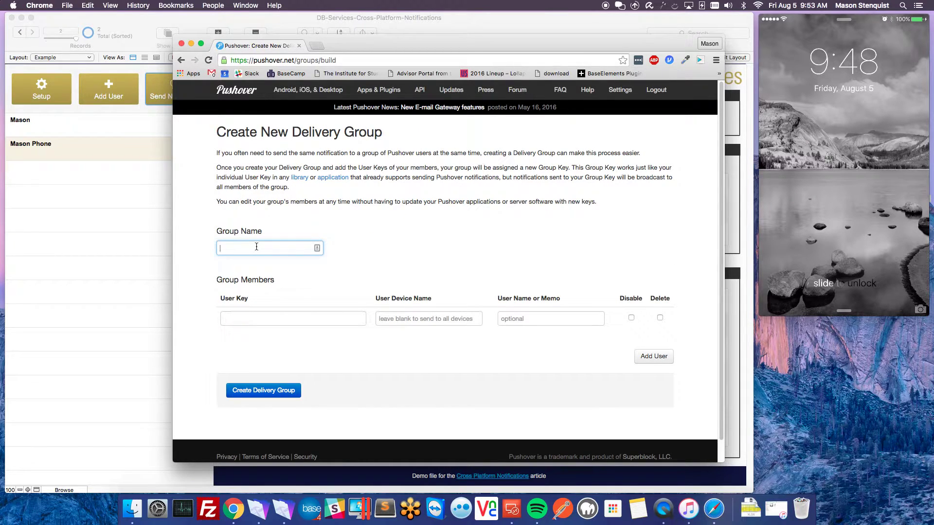
{"action": "type", "text": "Test Group"}
{"action": "key", "text": "Tab"}
{"action": "left_click", "coordinate": [261, 394]}
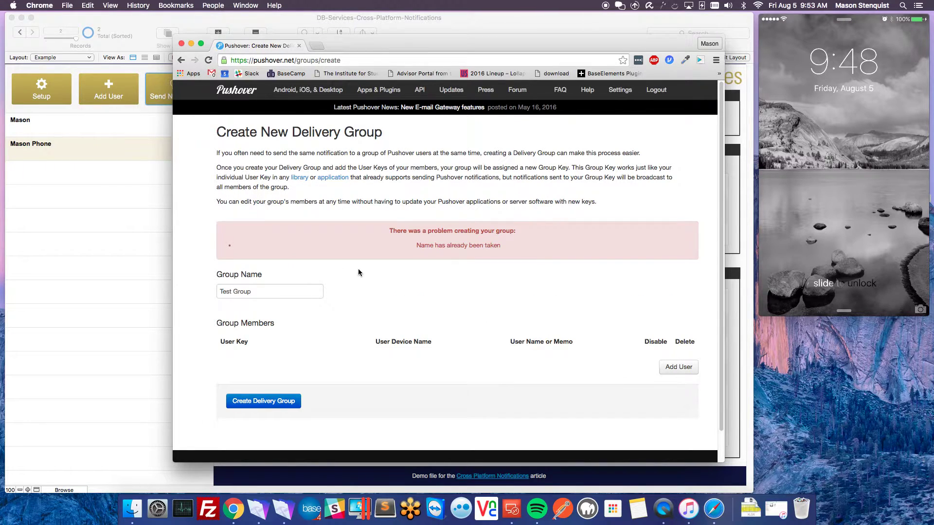
- Create the group as 'Demo Group' instead and select its generated group key
{"action": "left_click_drag", "start_coordinate": [296, 292], "coordinate": [134, 282]}
{"action": "type", "text": "Demo Group"}
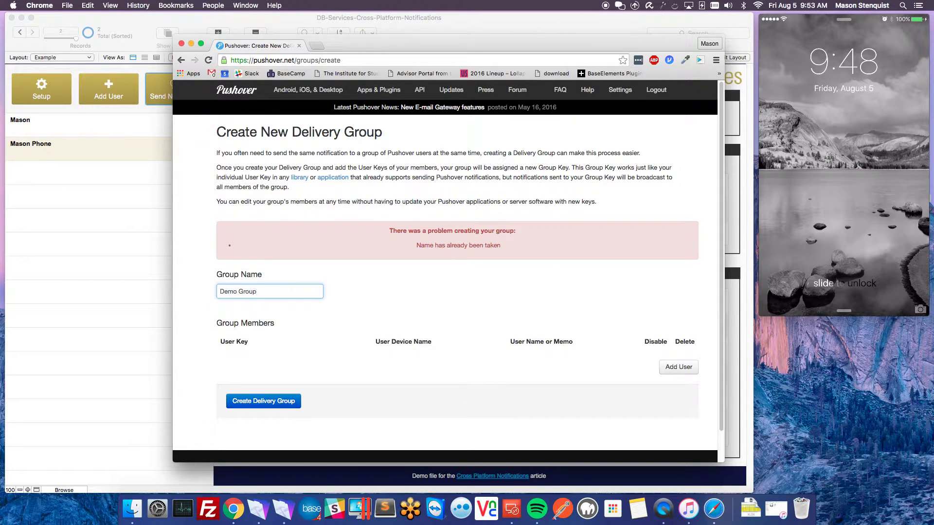
{"action": "left_click", "coordinate": [242, 404]}
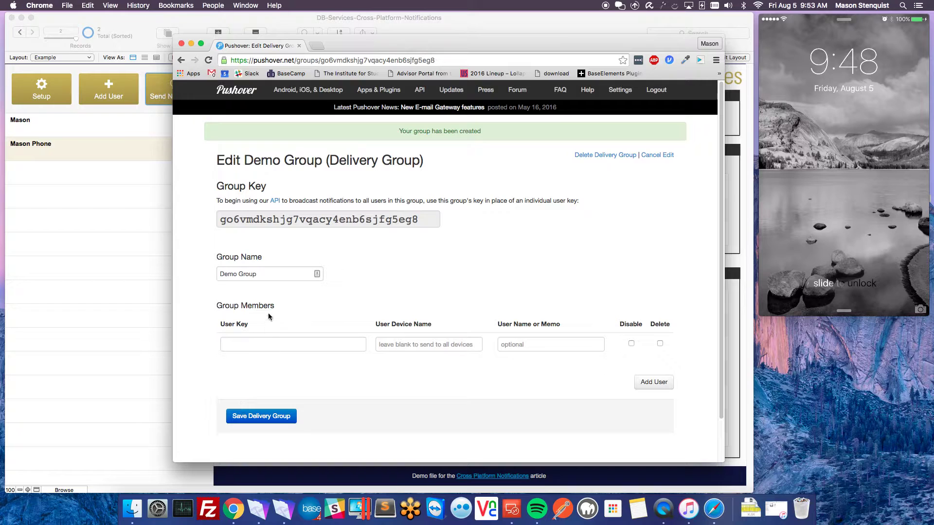
{"action": "left_click", "coordinate": [346, 221]}
{"action": "double_click", "coordinate": [321, 219]}
{"action": "key", "text": "super+c"}
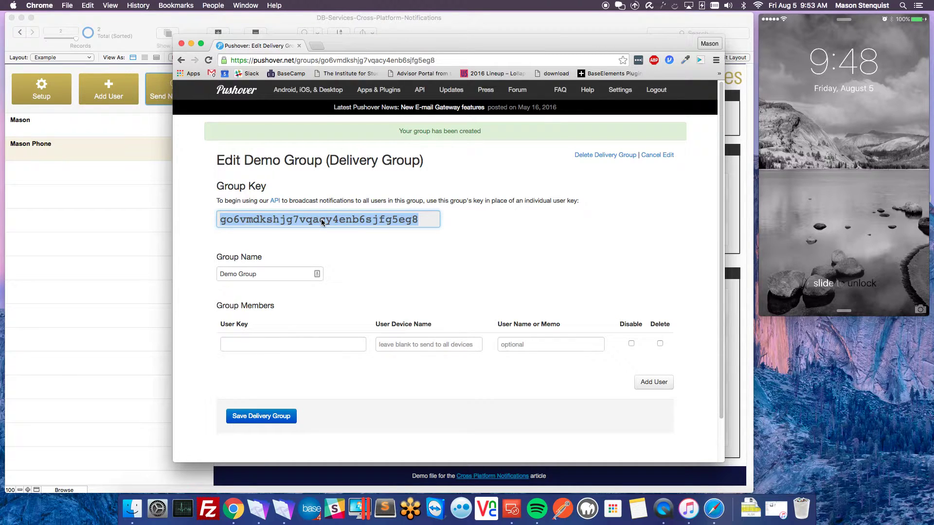
- Add a group entry 'Demo Group' with the pasted Pushover group key
{"action": "left_click", "coordinate": [131, 217]}
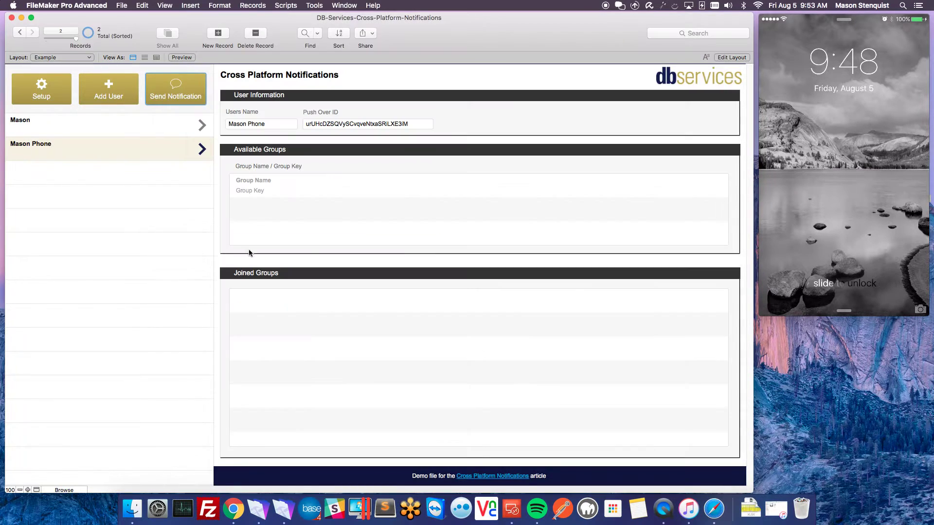
{"action": "left_click", "coordinate": [260, 191]}
{"action": "key", "text": "super+v"}
{"action": "left_click", "coordinate": [275, 179]}
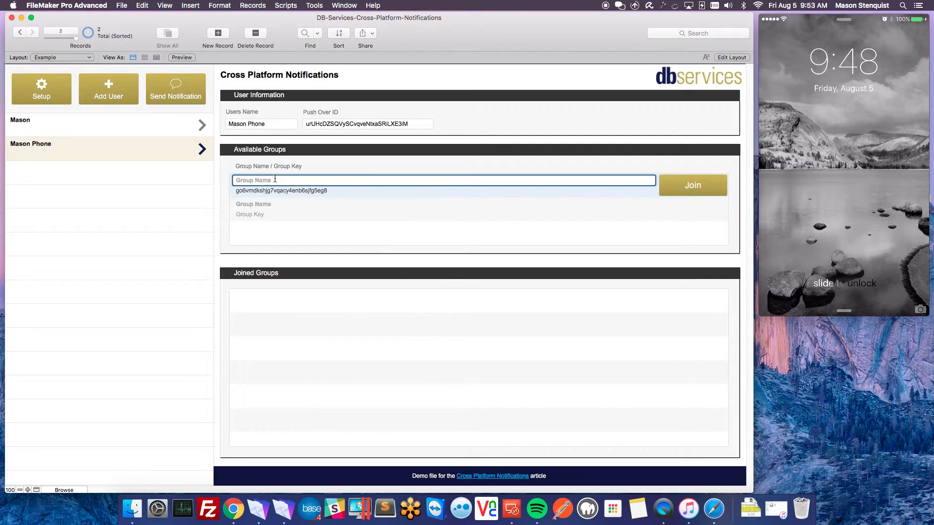
{"action": "type", "text": "Demo Group"}
{"action": "key", "text": "Tab"}
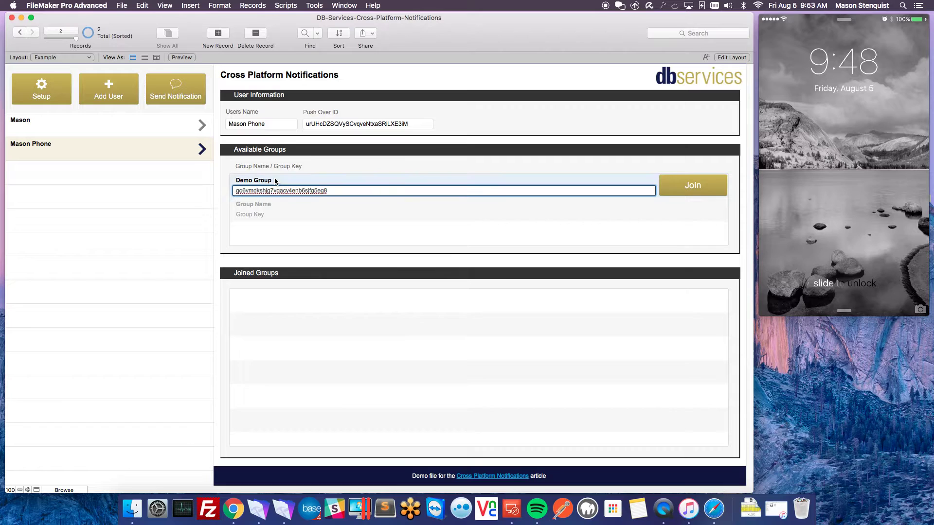
{"action": "left_click", "coordinate": [357, 157]}
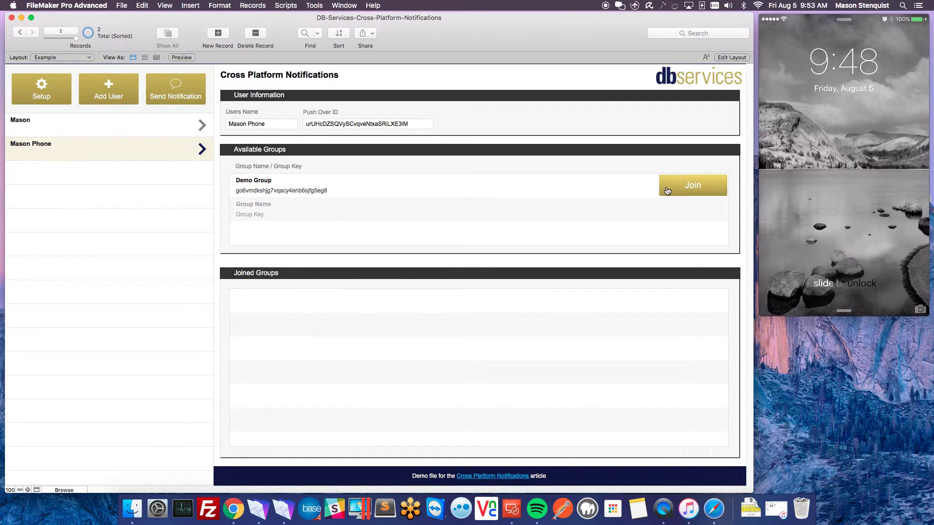
- Join both the first user and the phone user to Demo Group
{"action": "left_click", "coordinate": [687, 188]}
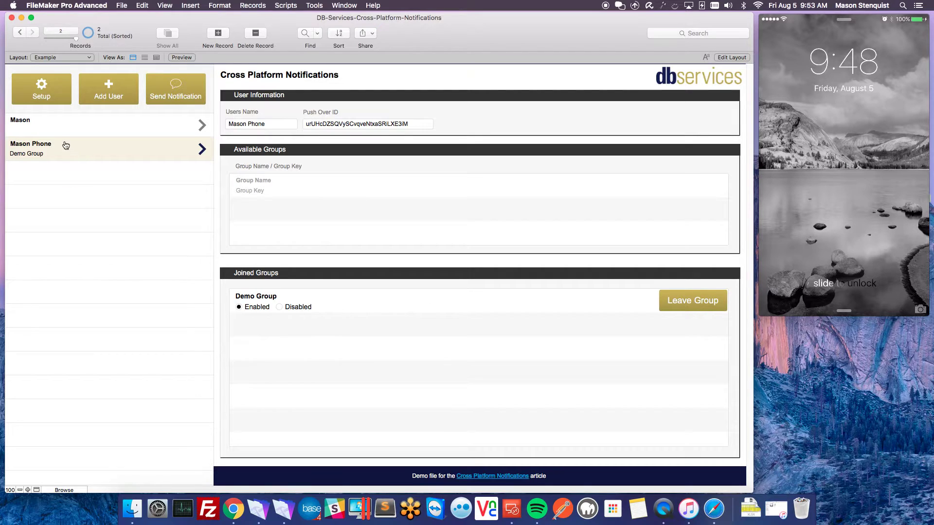
{"action": "left_click", "coordinate": [50, 134]}
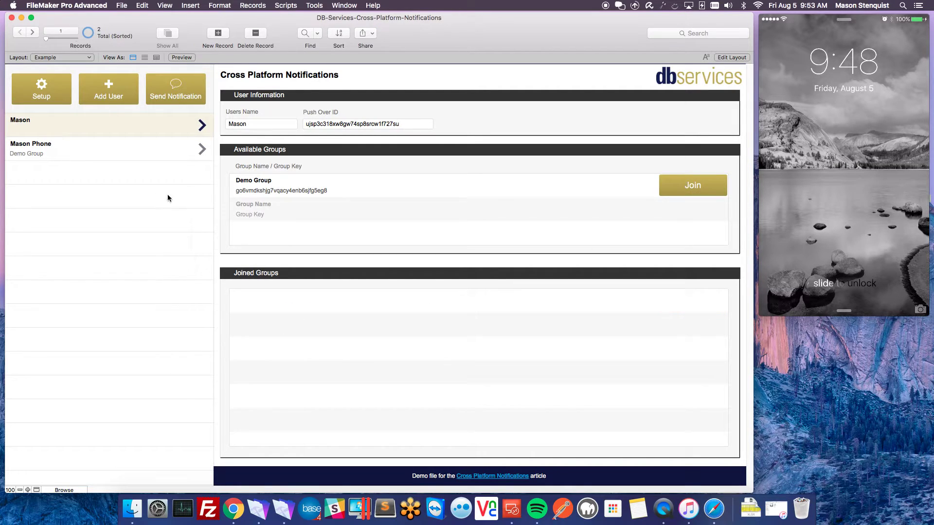
{"action": "left_click", "coordinate": [688, 189]}
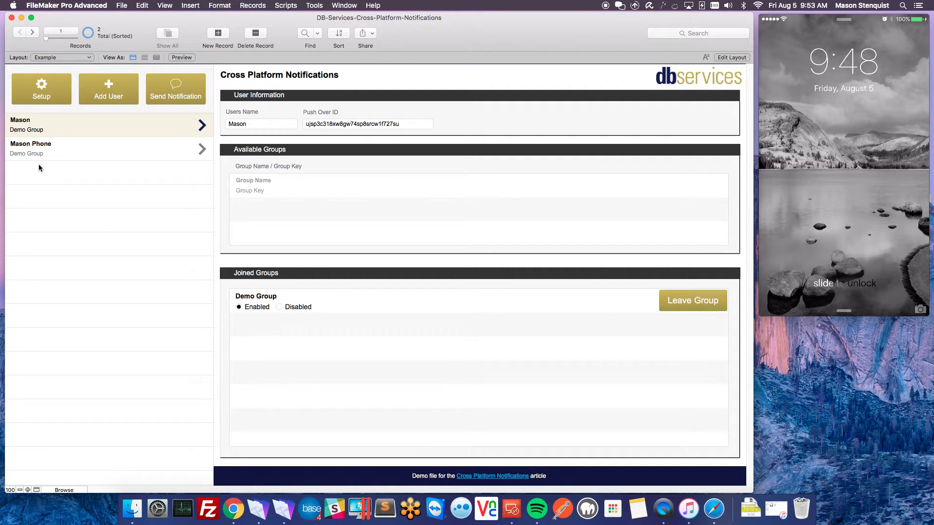
{"action": "left_click", "coordinate": [30, 153]}
{"action": "left_click", "coordinate": [42, 131]}
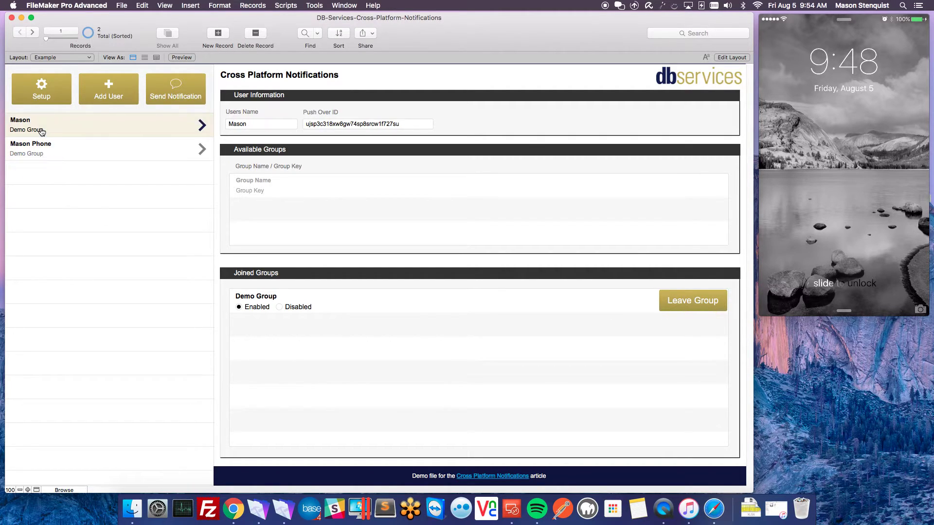
{"action": "left_click", "coordinate": [234, 509]}
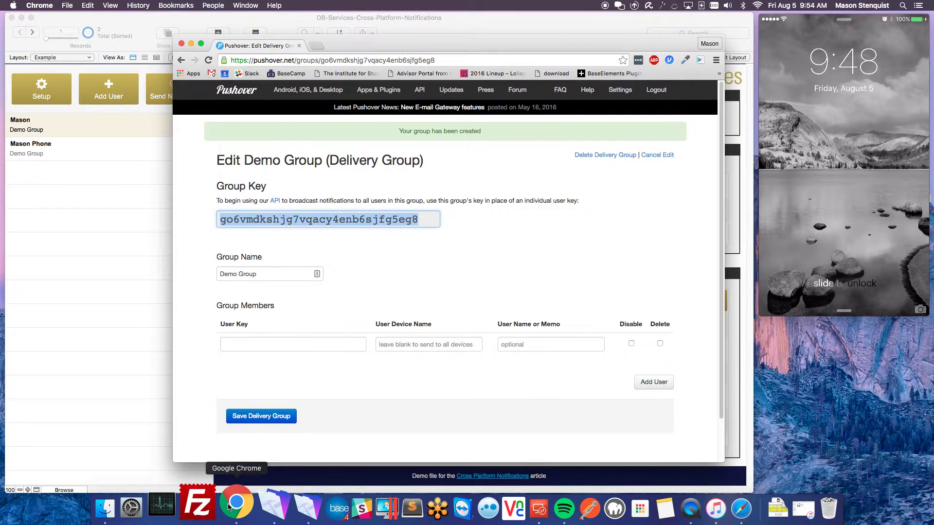
- Reload Pushover's Demo Group page to list both members, then open FileMaker's Send Notification form
{"action": "left_click", "coordinate": [313, 312]}
{"action": "key", "text": "super+r"}
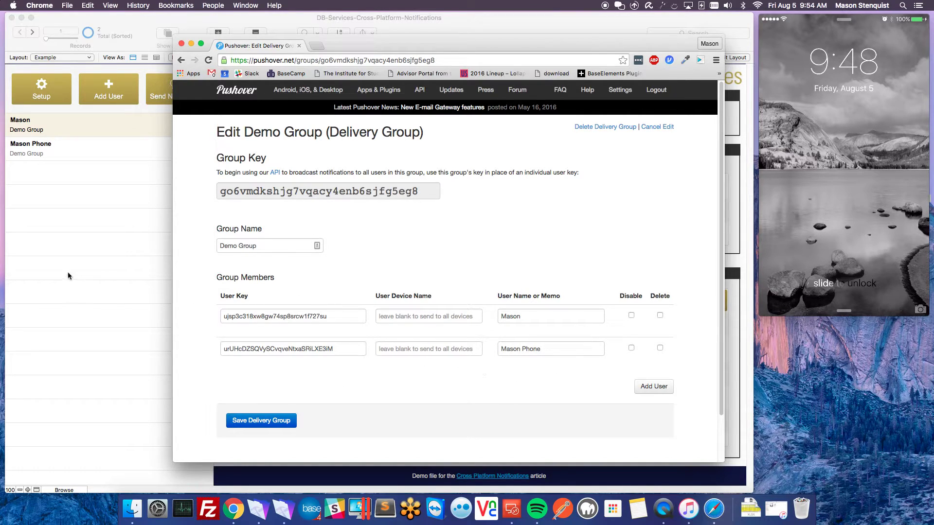
{"action": "left_click", "coordinate": [89, 274]}
{"action": "left_click", "coordinate": [171, 98]}
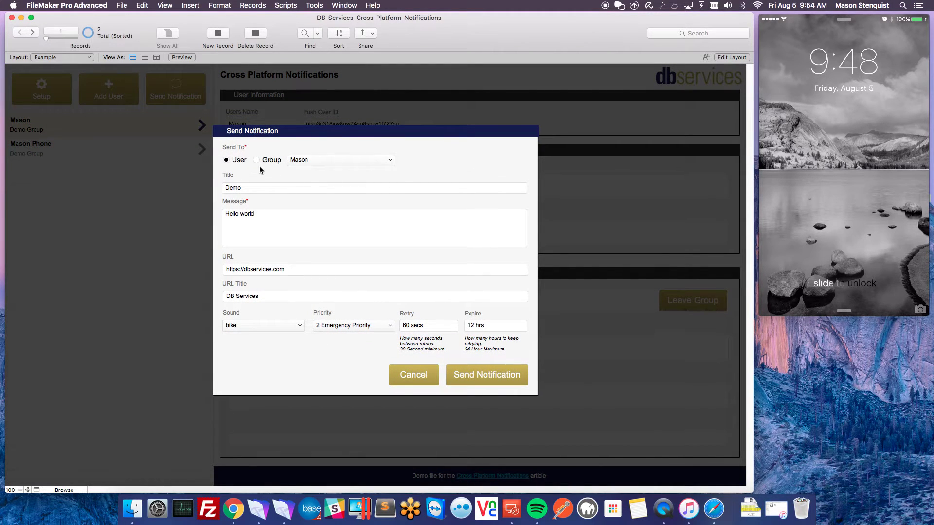
- Address the notification to Demo Group and change its title to Hello
{"action": "left_click", "coordinate": [258, 164]}
{"action": "left_click", "coordinate": [337, 162]}
{"action": "left_click", "coordinate": [325, 165]}
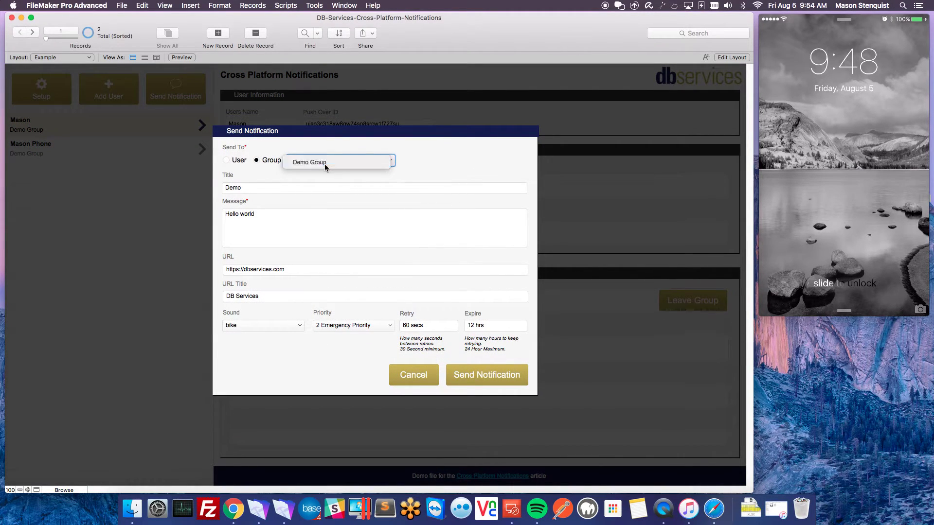
{"action": "triple_click", "coordinate": [263, 188]}
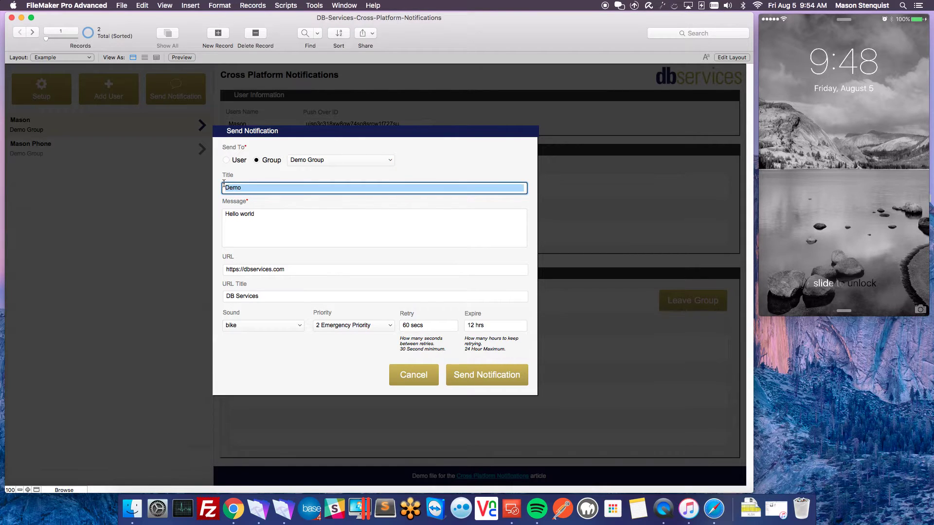
{"action": "type", "text": "Tello"}
{"action": "key", "text": "Tab"}
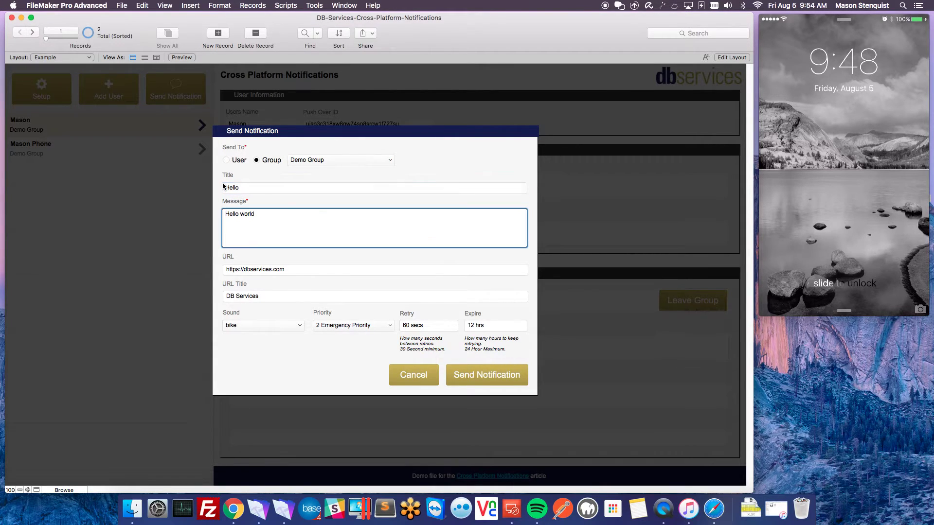
- Choose the classical sound and 1 High Priority, then send the notification
{"action": "left_click", "coordinate": [268, 325]}
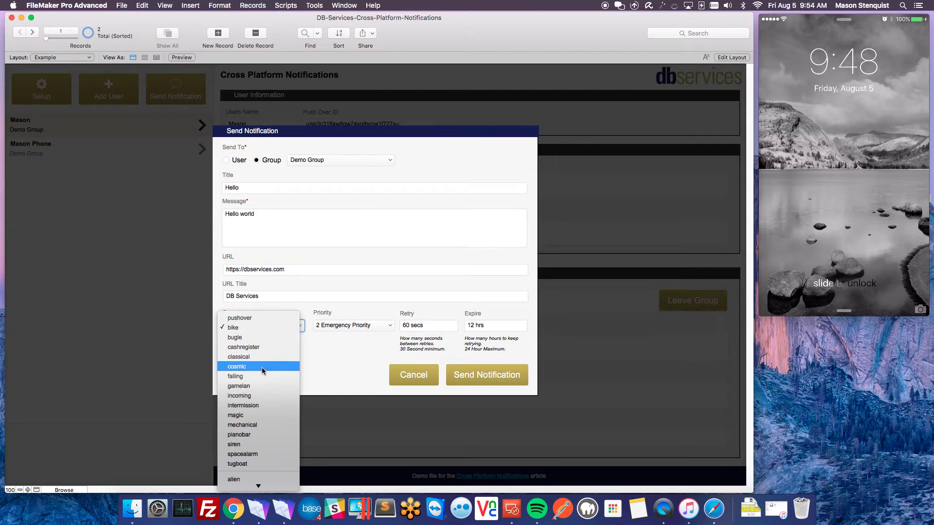
{"action": "scroll", "coordinate": [252, 406], "scroll_direction": "down", "scroll_amount": 2}
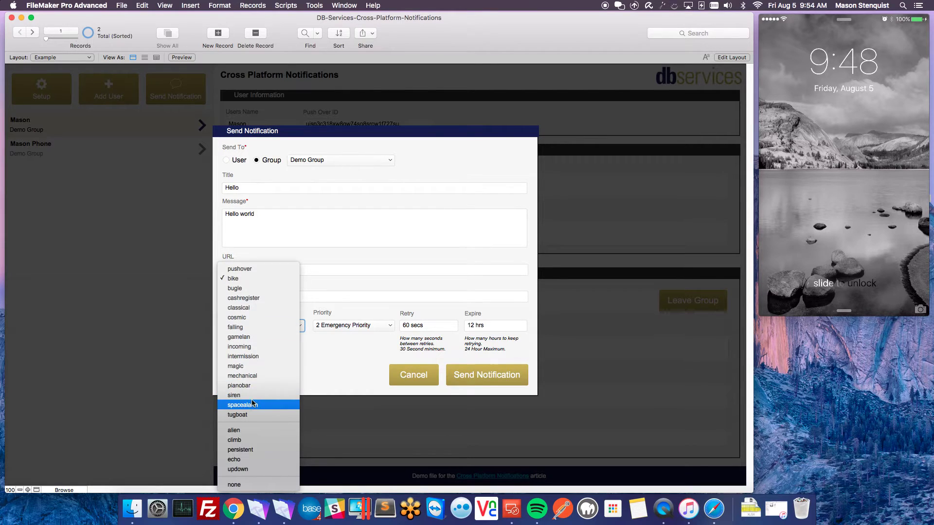
{"action": "left_click", "coordinate": [252, 308]}
{"action": "left_click", "coordinate": [365, 325]}
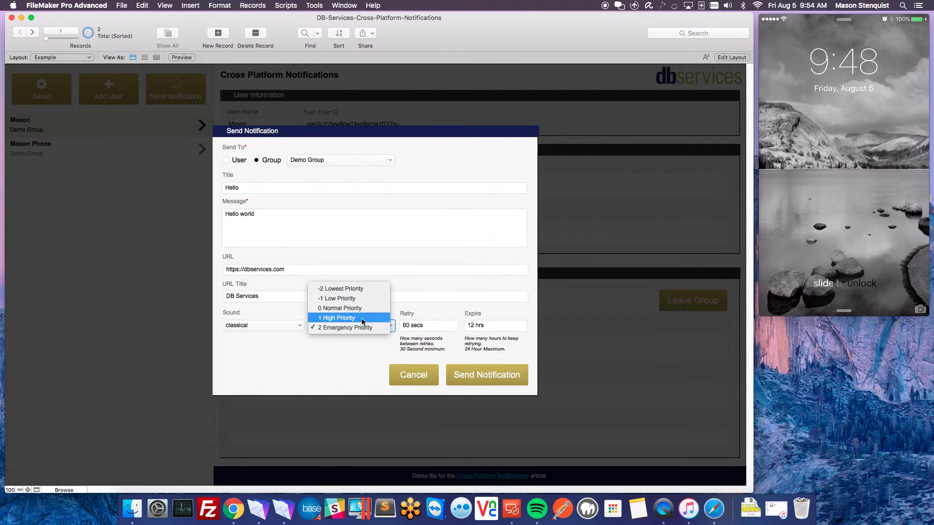
{"action": "left_click", "coordinate": [361, 319]}
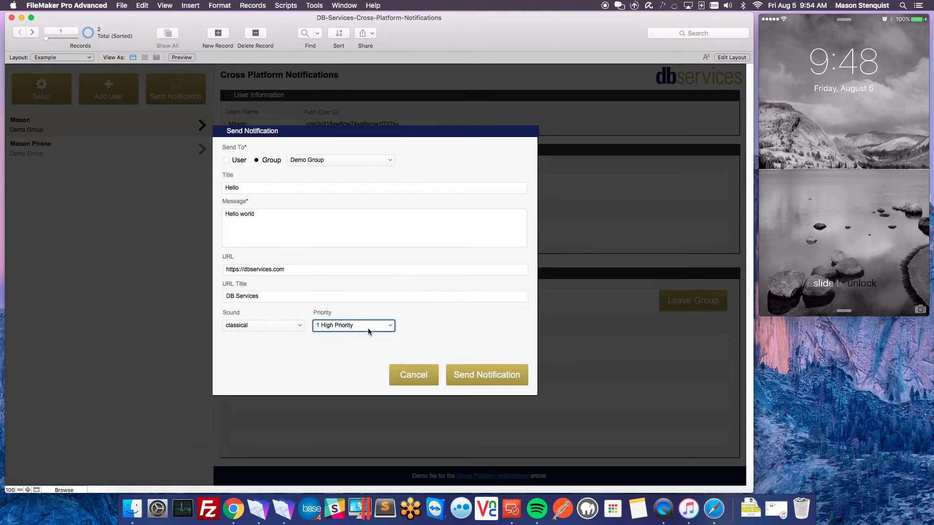
{"action": "left_click", "coordinate": [301, 370]}
{"action": "left_click", "coordinate": [479, 382]}
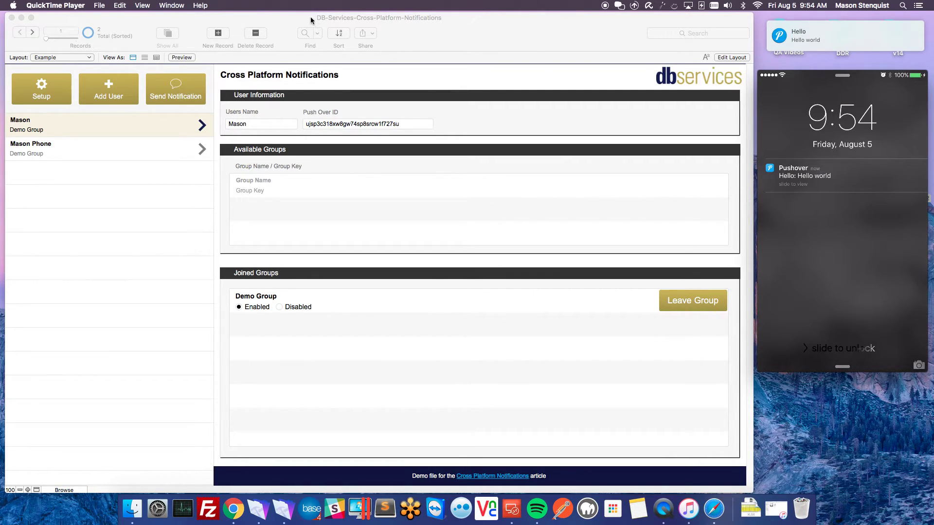
- Switch the database to Layout mode and open the Script Workspace
{"action": "left_click", "coordinate": [262, 24]}
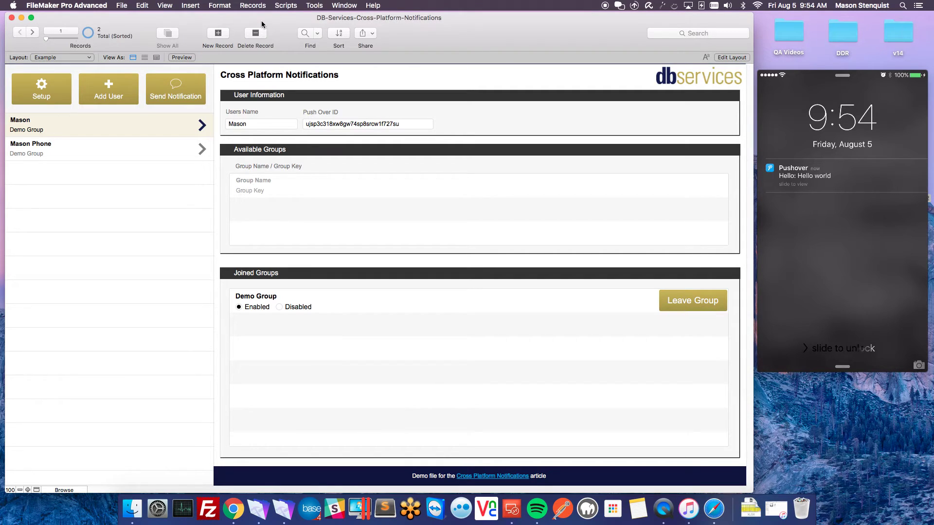
{"action": "key", "text": "super+l"}
{"action": "left_click_drag", "start_coordinate": [644, 88], "coordinate": [817, 83]}
{"action": "left_click", "coordinate": [318, 5]}
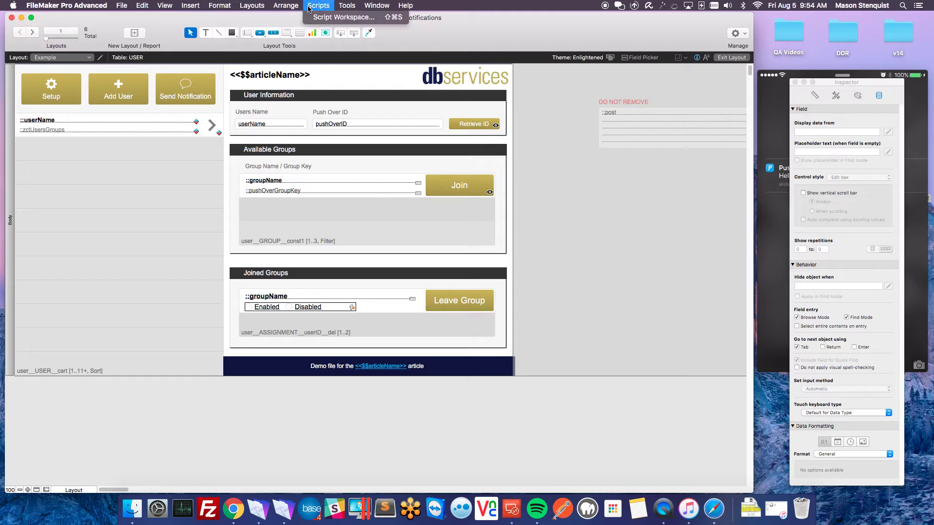
{"action": "left_click", "coordinate": [315, 16]}
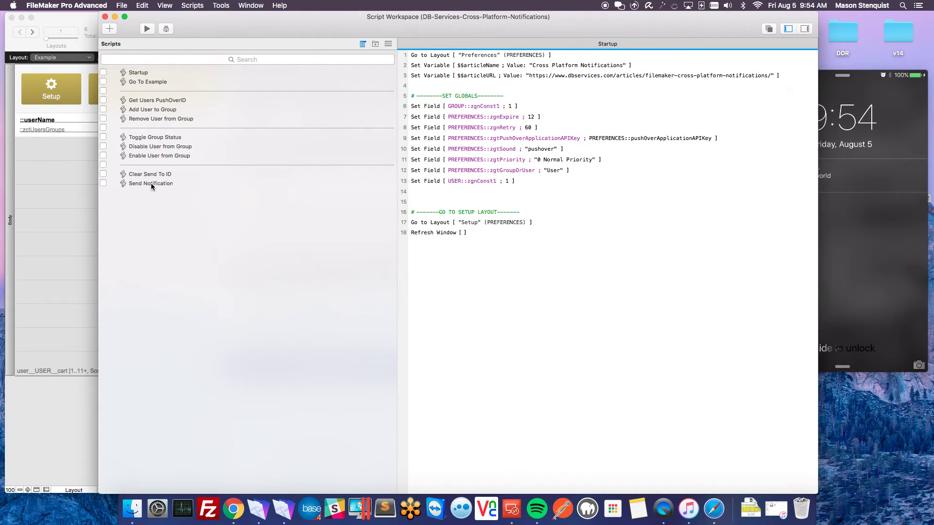
- In the Send Notification script, open the calculation of the Set Variable $url step
{"action": "left_click", "coordinate": [151, 184]}
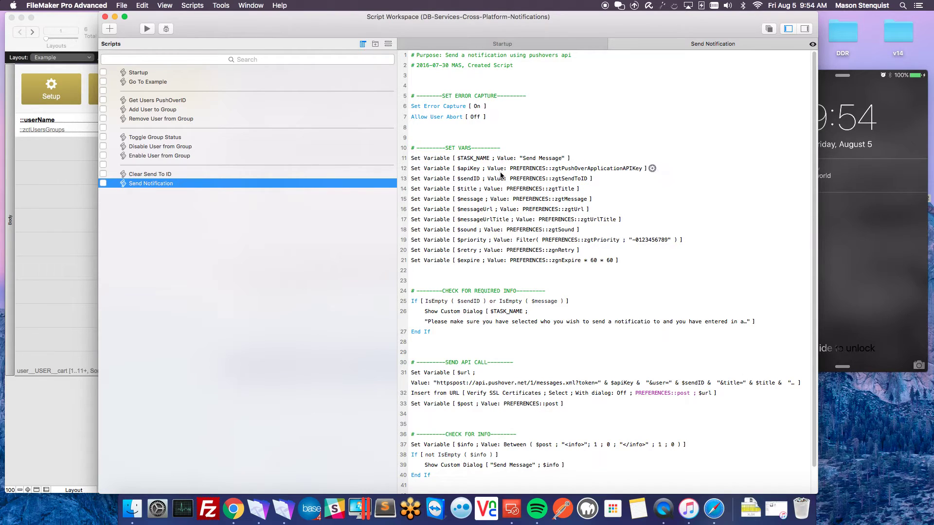
{"action": "scroll", "coordinate": [487, 265], "scroll_direction": "down", "scroll_amount": 1}
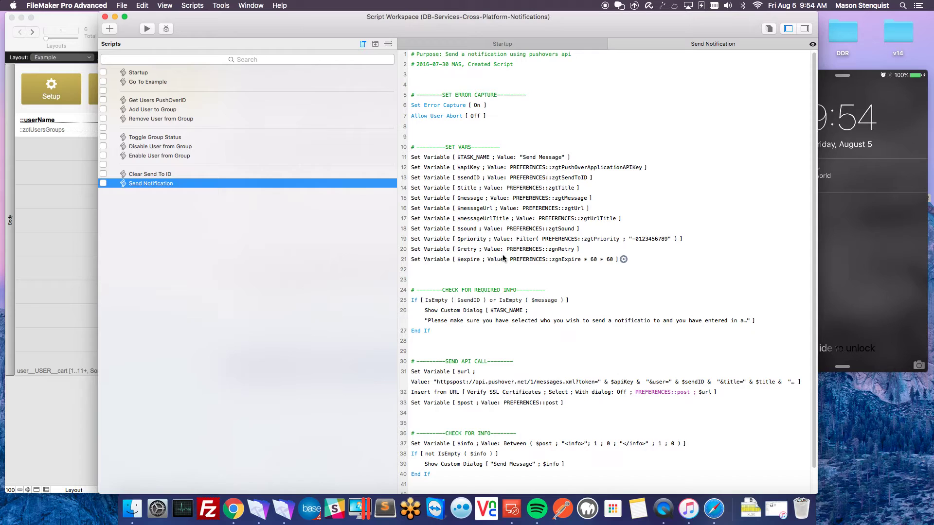
{"action": "scroll", "coordinate": [512, 292], "scroll_direction": "down", "scroll_amount": 2}
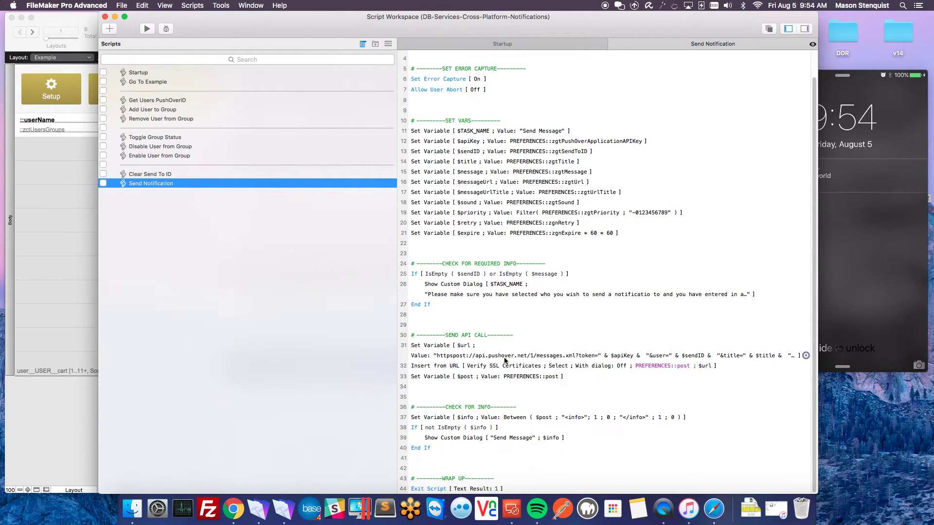
{"action": "left_click", "coordinate": [473, 353]}
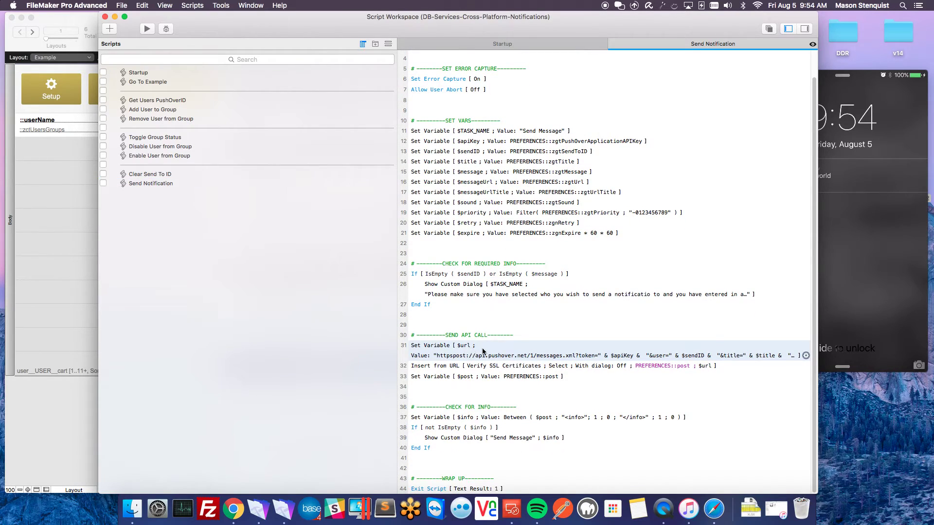
{"action": "double_click", "coordinate": [483, 351]}
{"action": "left_click", "coordinate": [252, 214]}
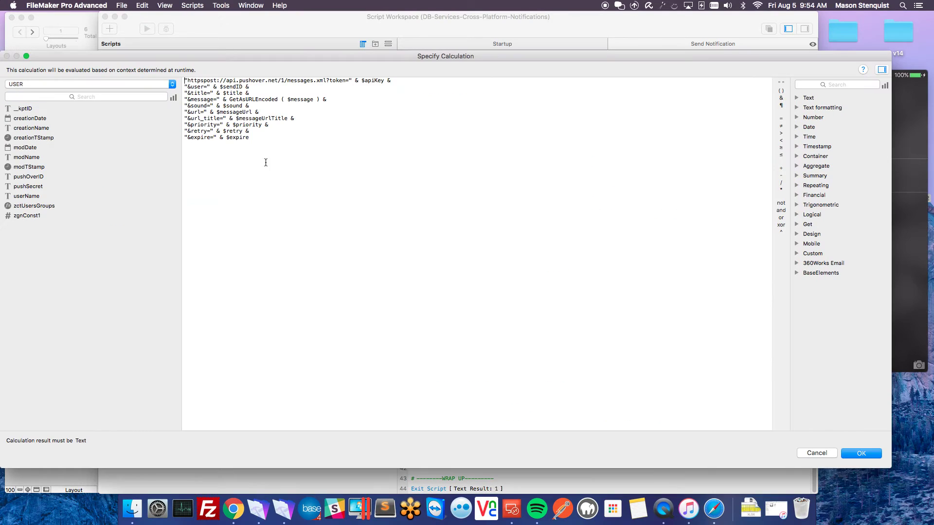
- Highlight the Pushover API address, user parameter and $sendID, then close both dialogs unchanged
{"action": "left_click_drag", "start_coordinate": [188, 80], "coordinate": [345, 81]}
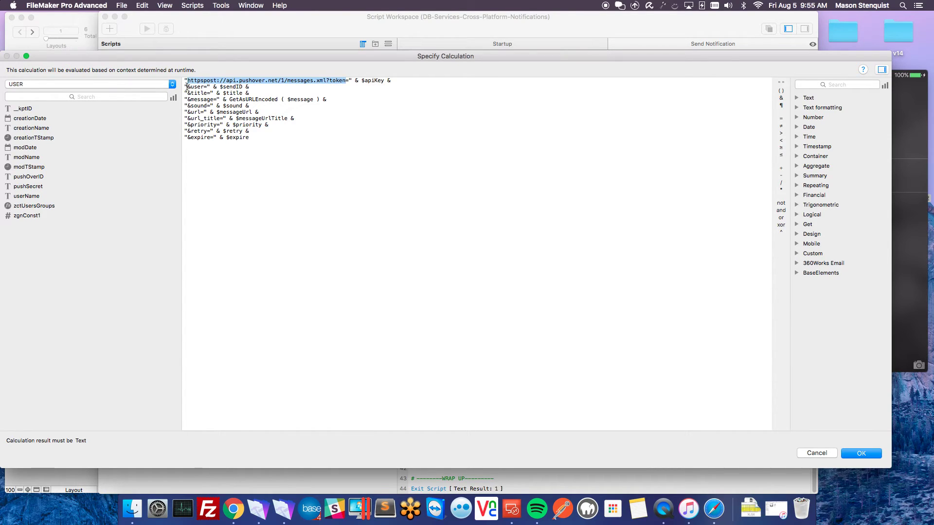
{"action": "double_click", "coordinate": [196, 87]}
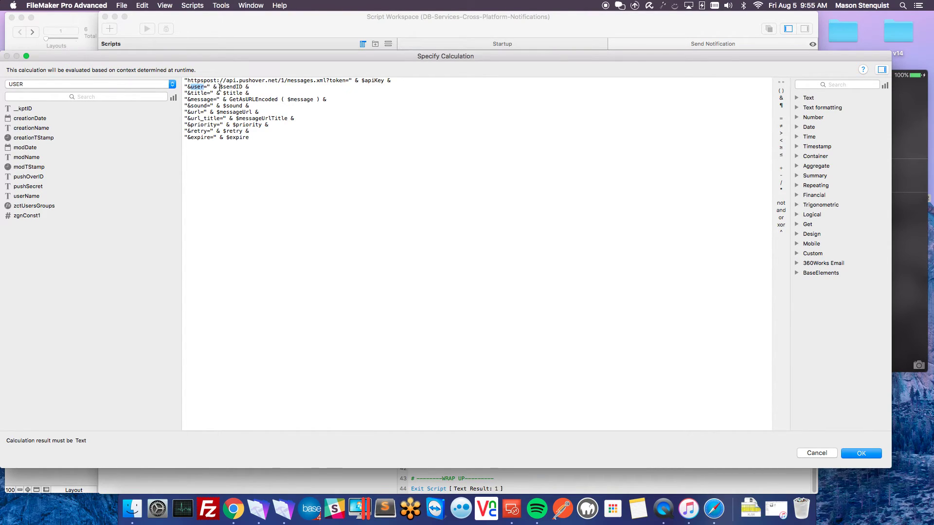
{"action": "double_click", "coordinate": [233, 87]}
{"action": "left_click", "coordinate": [859, 454]}
{"action": "left_click", "coordinate": [220, 249]}
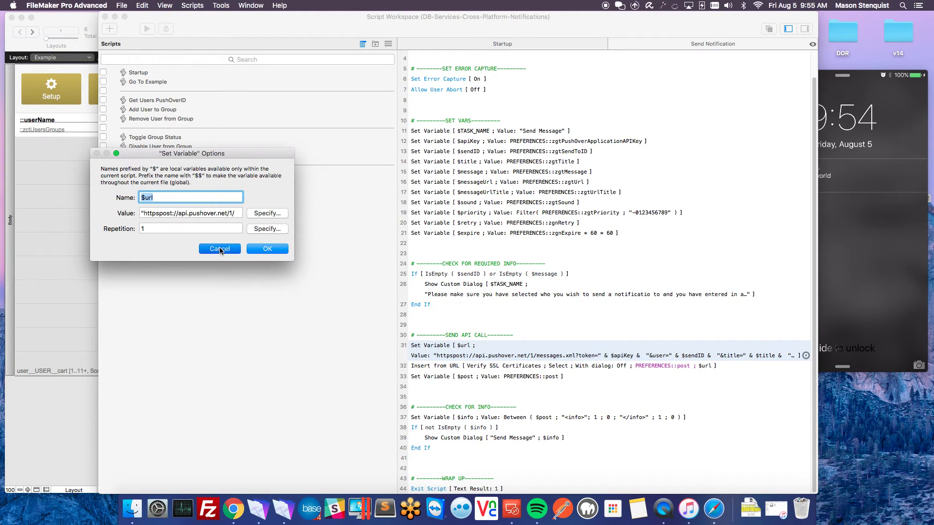
- Close the Script Workspace, deselect the post field, and return to Browse mode with Cmd+B
{"action": "left_click", "coordinate": [474, 369]}
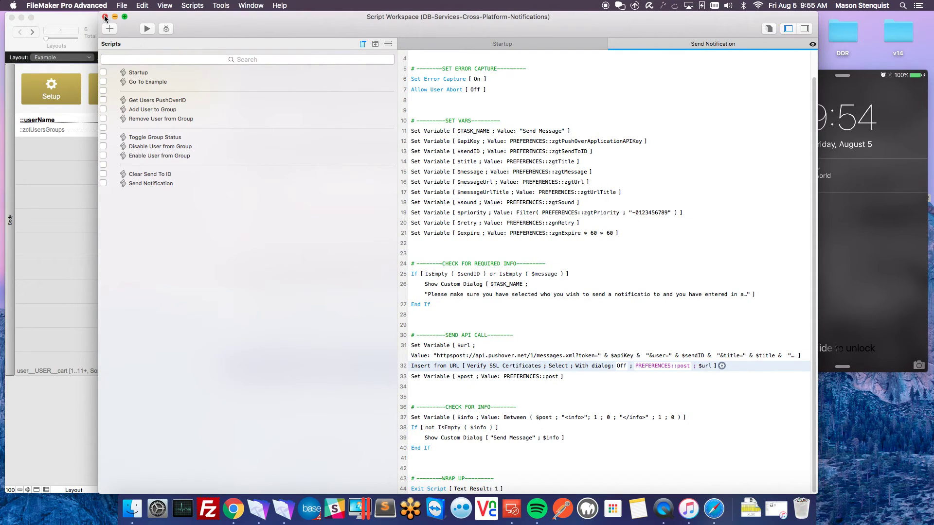
{"action": "left_click", "coordinate": [105, 16]}
{"action": "left_click", "coordinate": [649, 144]}
{"action": "left_click_drag", "start_coordinate": [592, 88], "coordinate": [664, 127]}
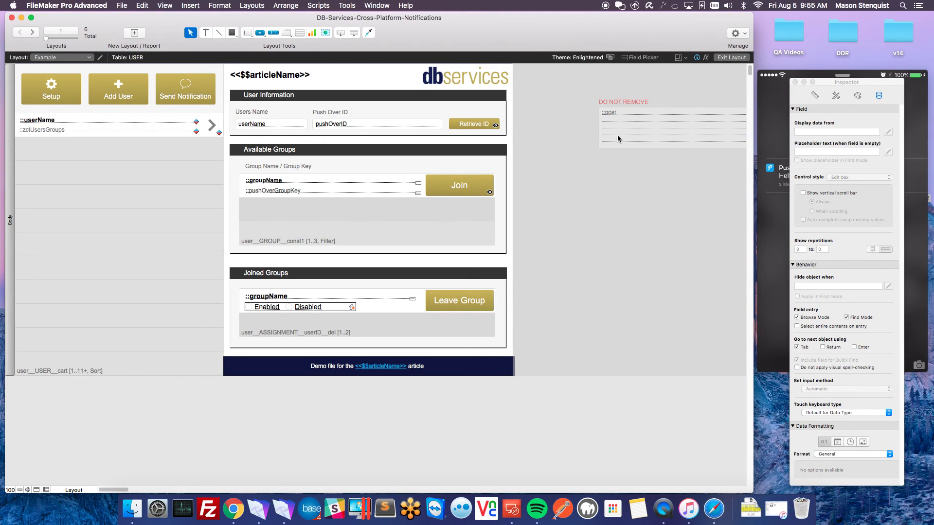
{"action": "key", "text": "super+b"}
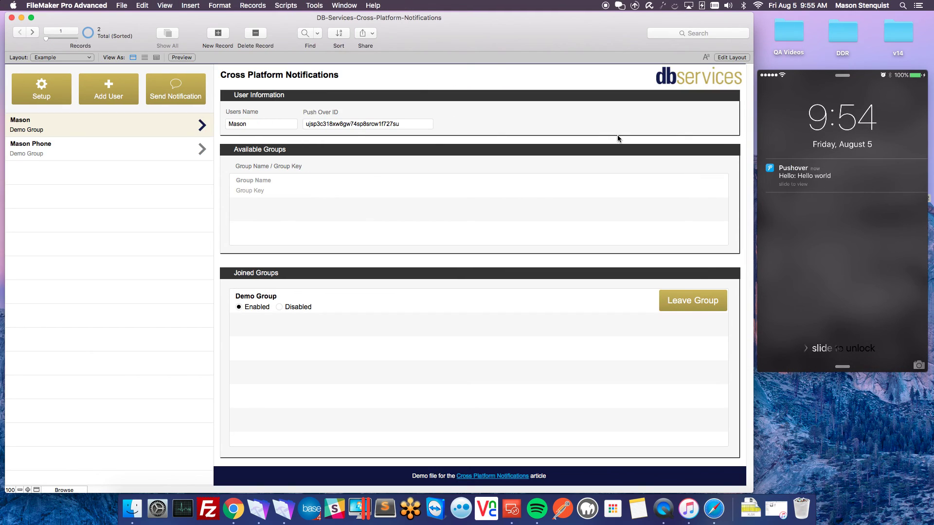